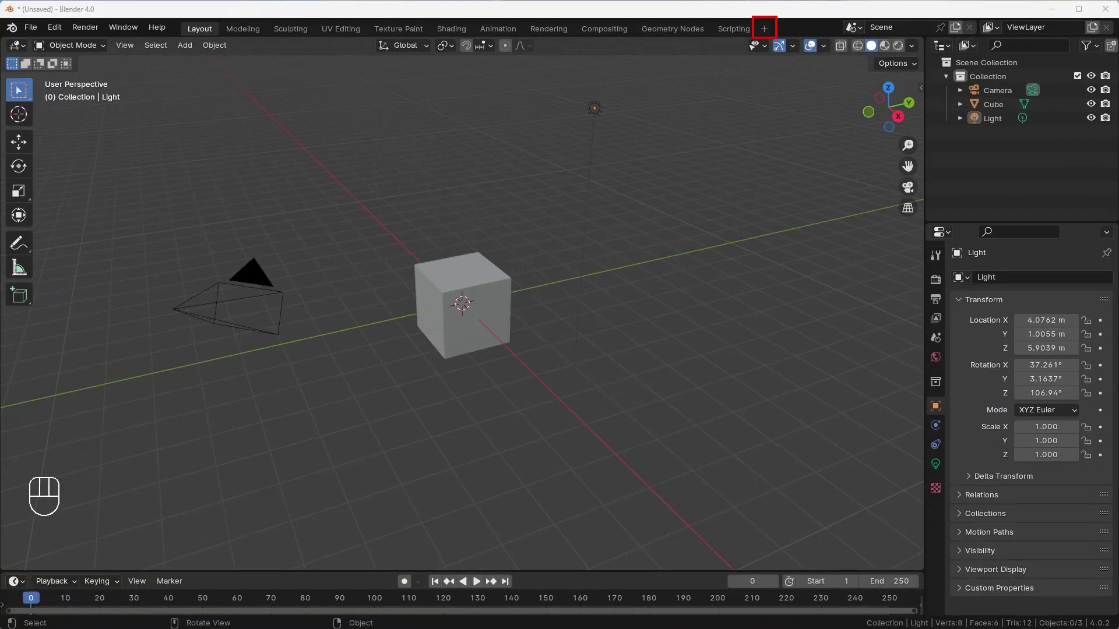
# Add a Video Editing workspace from the + tab and make it active.
pyautogui.click(764, 29)
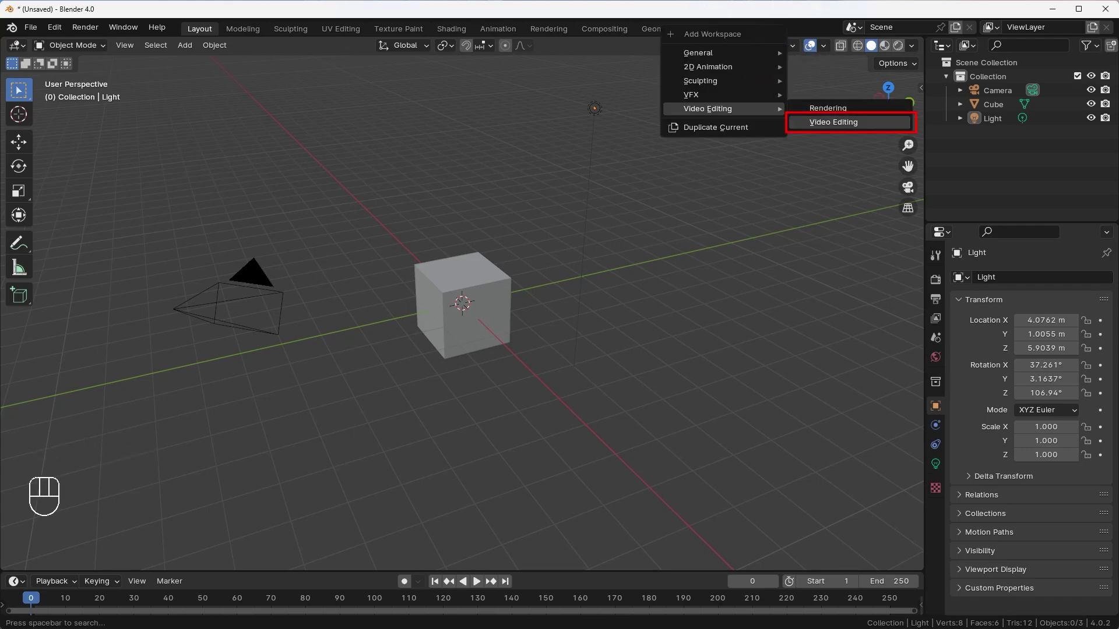
pyautogui.click(859, 121)
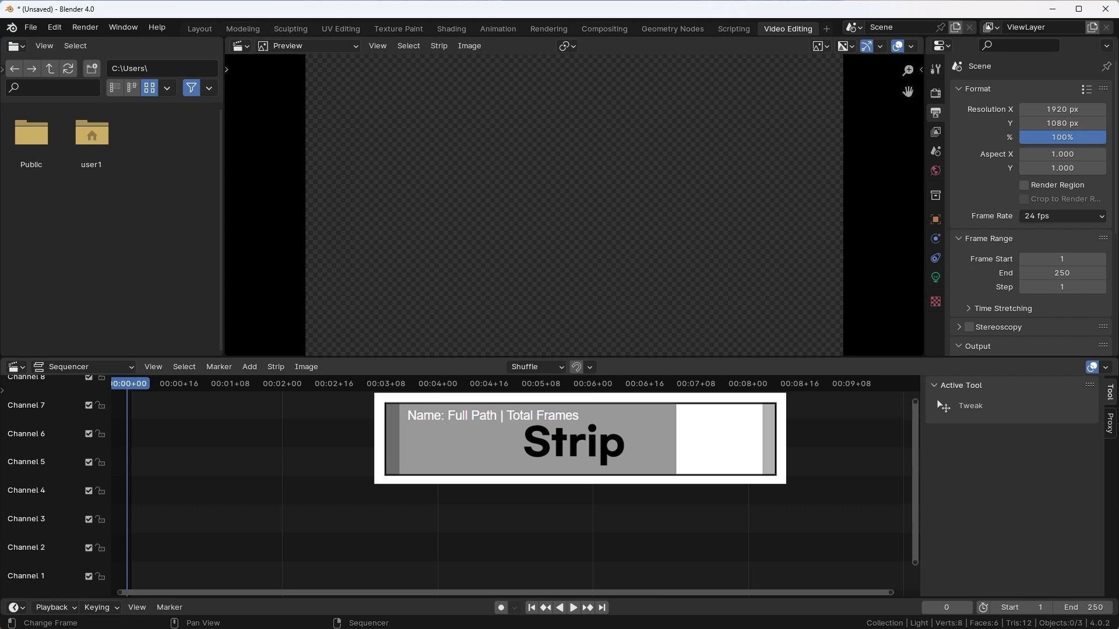
pyautogui.click(249, 367)
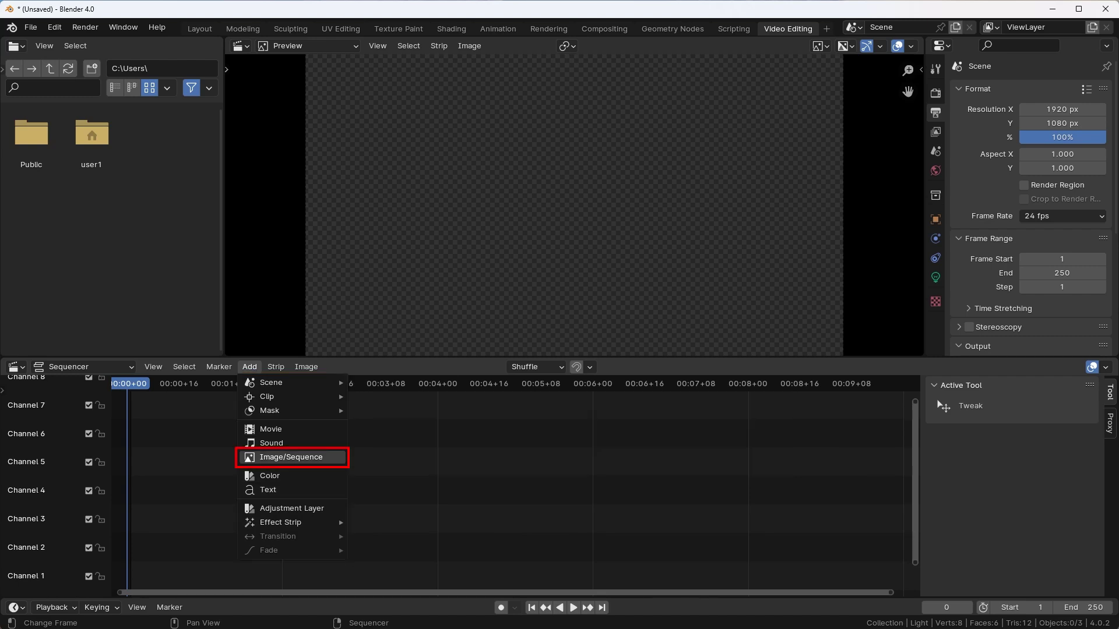
# Add all Final_compositing PNG frames from the Rocket folder as a 201-frame strip on channel 1.
pyautogui.click(291, 457)
pyautogui.doubleClick(432, 176)
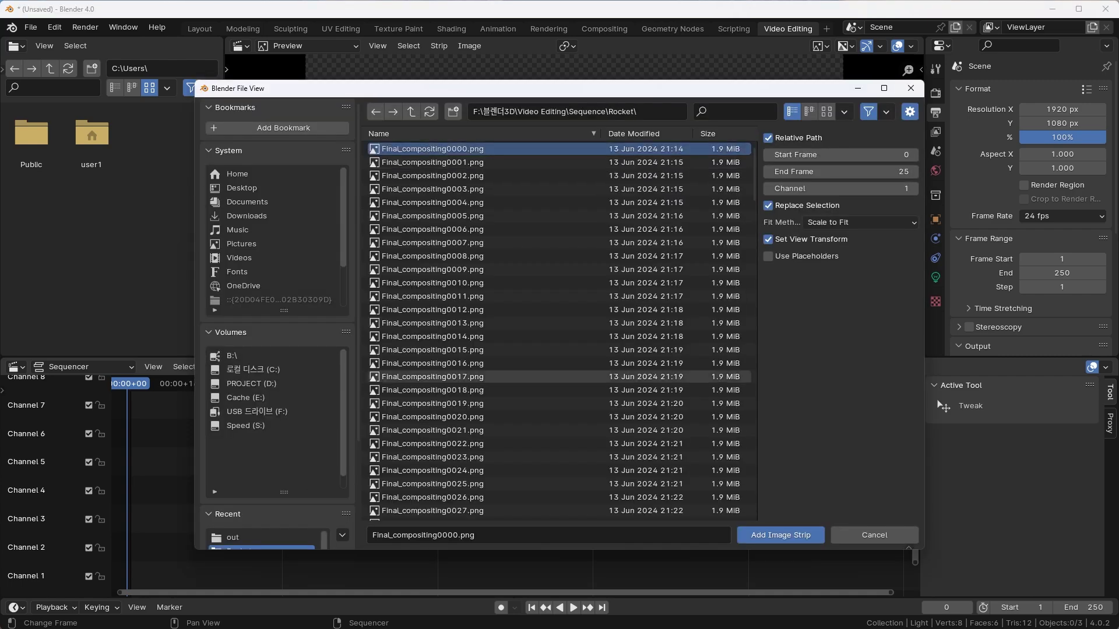
pyautogui.scroll(-10, 524, 417)
pyautogui.scroll(-10, 524, 379)
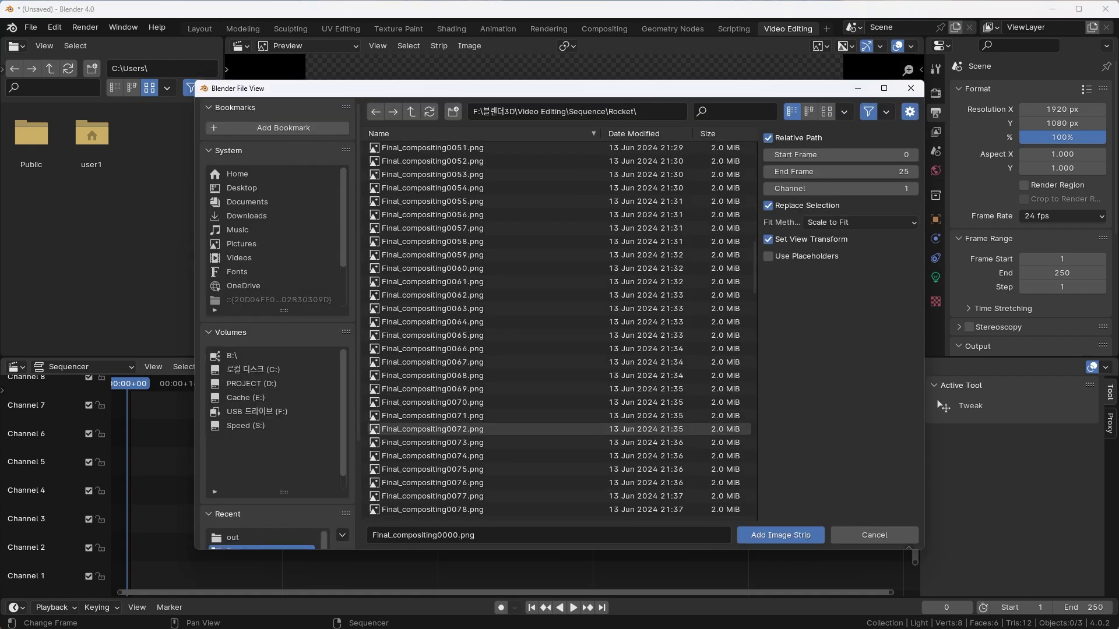
pyautogui.scroll(-8, 525, 350)
pyautogui.scroll(-8, 524, 312)
pyautogui.scroll(15, 524, 311)
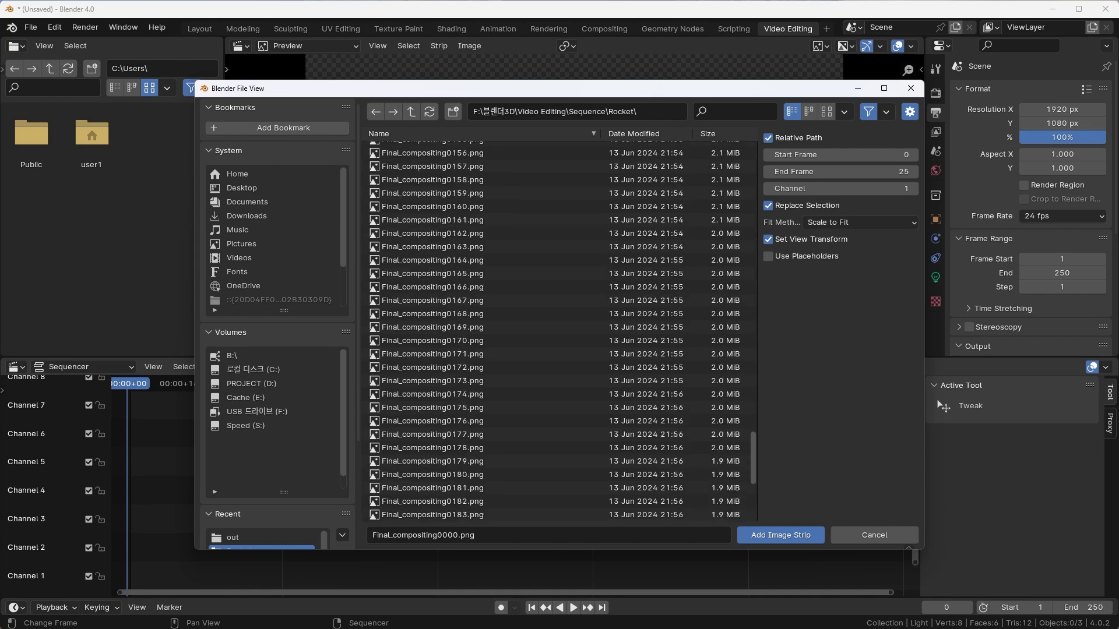
pyautogui.moveTo(525, 148); pyautogui.dragTo(524, 282)
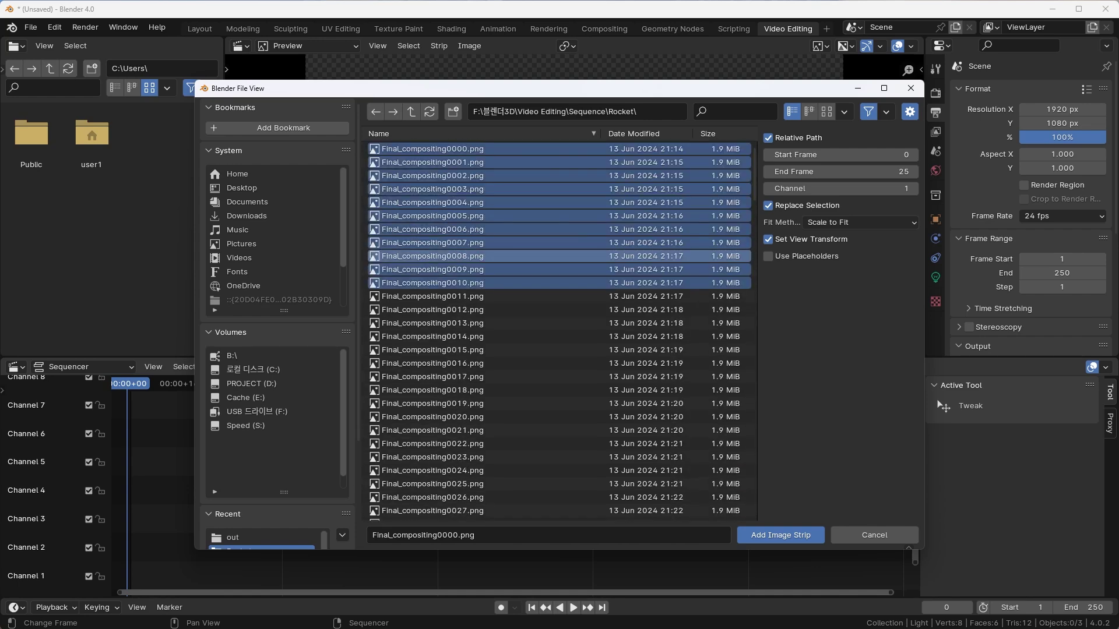
pyautogui.click(466, 242)
pyautogui.press('a')
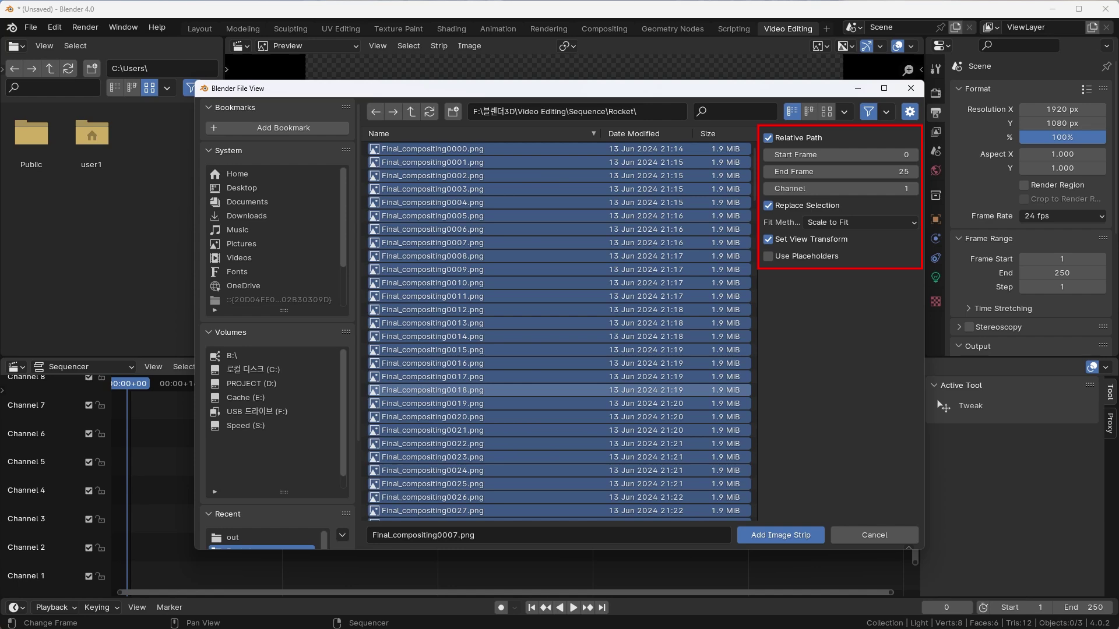
pyautogui.click(774, 535)
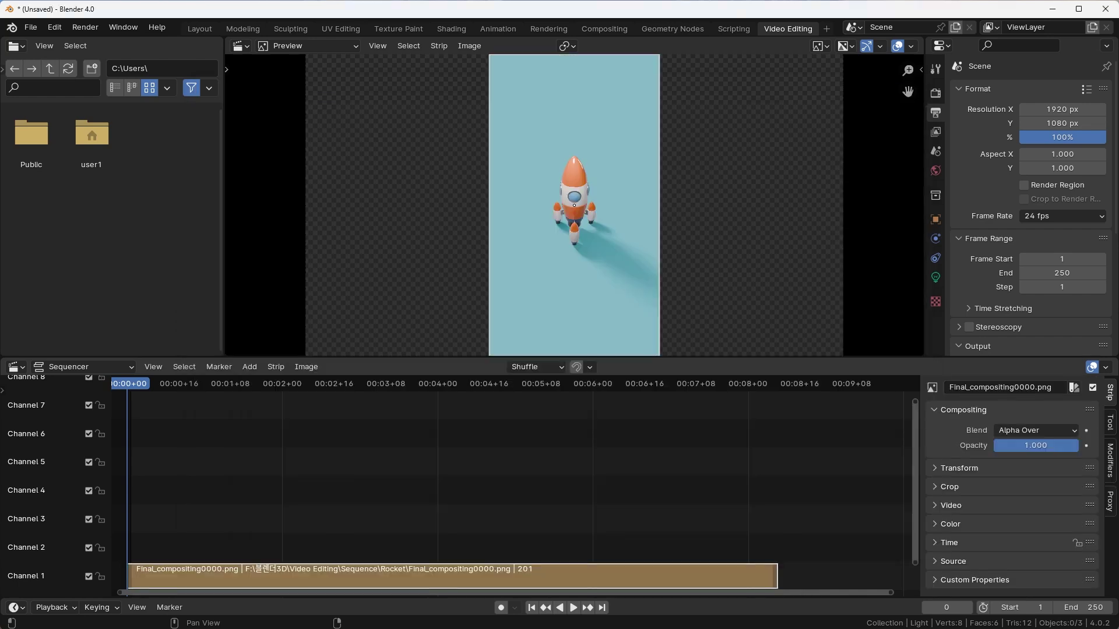
# Play the rocket sequence, then preview apple_bg0042, Test_rocket_A and Test_rocket_B.
pyautogui.press('space')
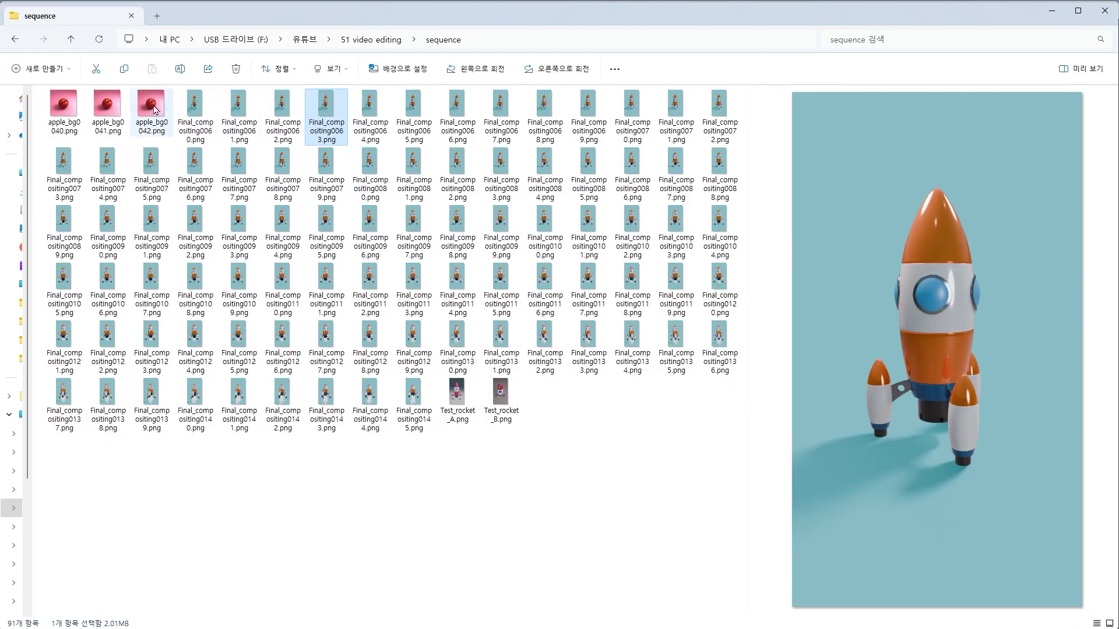
pyautogui.click(151, 108)
pyautogui.click(458, 398)
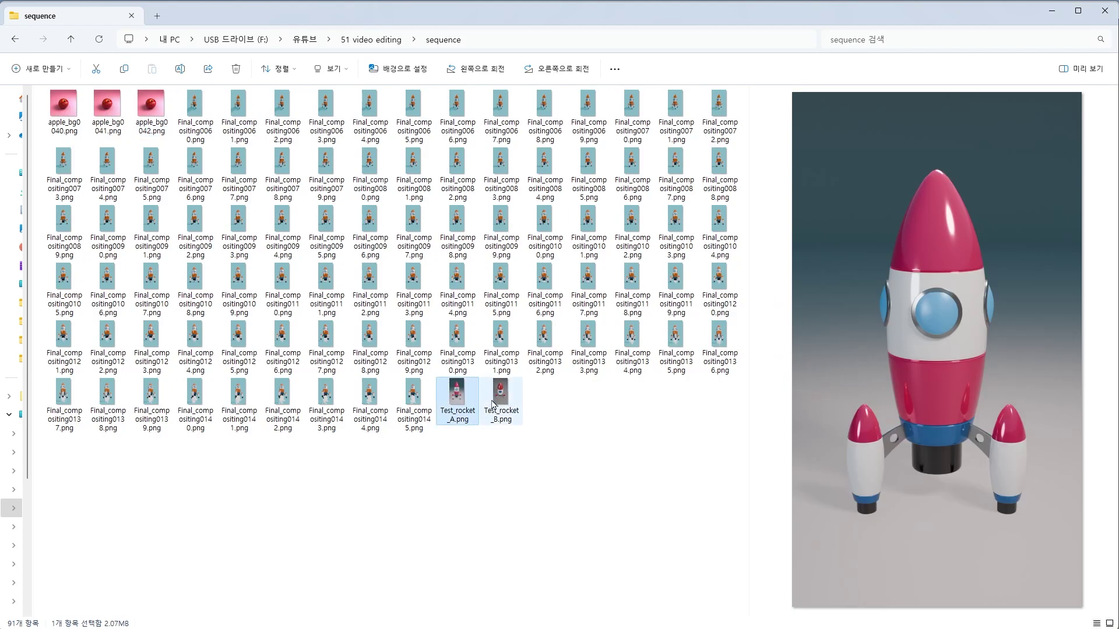
pyautogui.click(500, 396)
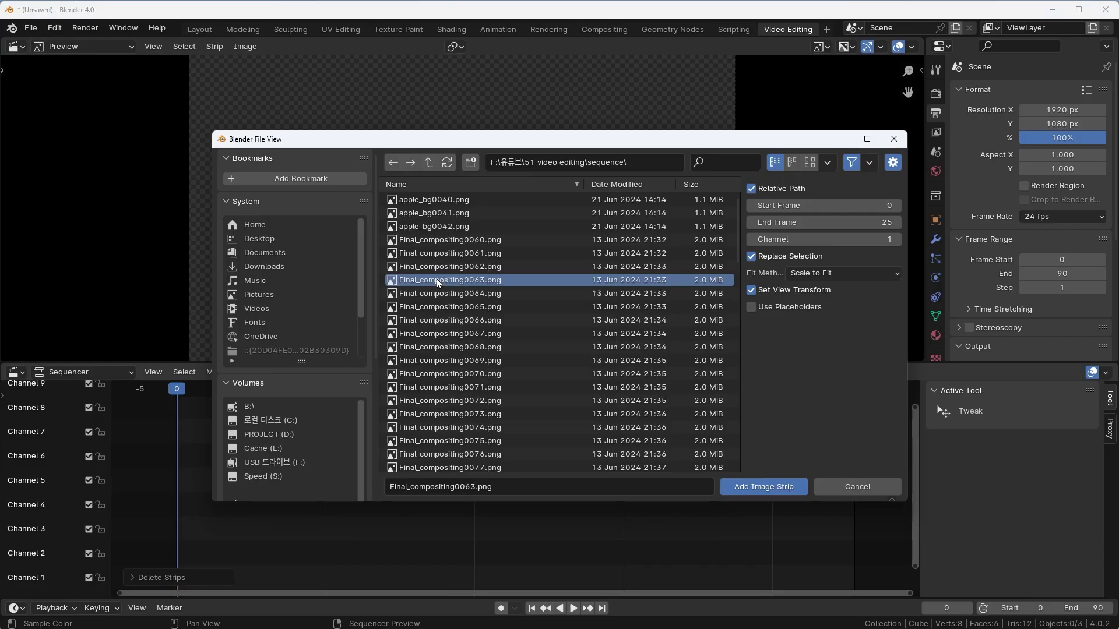
# Add every sequence-folder image as a strip on channel 5, then scrub to frame 89.
pyautogui.press('a')
pyautogui.click(886, 239)
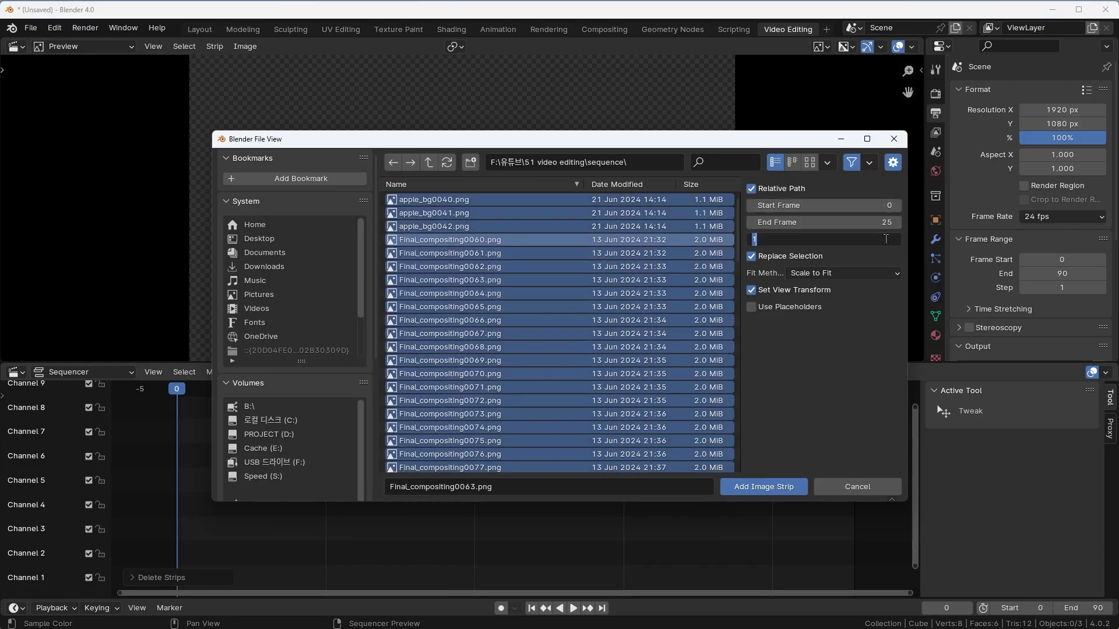
pyautogui.write('5')
pyautogui.click(788, 490)
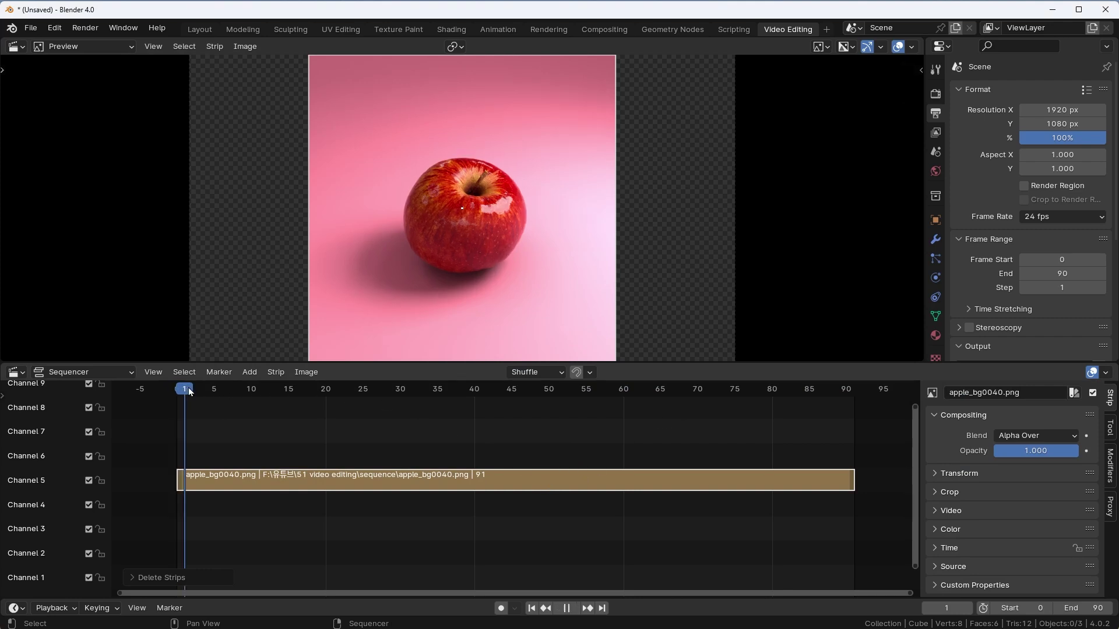
pyautogui.moveTo(646, 429); pyautogui.dragTo(852, 457)
# Widen the sequencer beside the preview and turn the lower editor into a Dope Sheet.
pyautogui.hotkey('shift', 'Left')
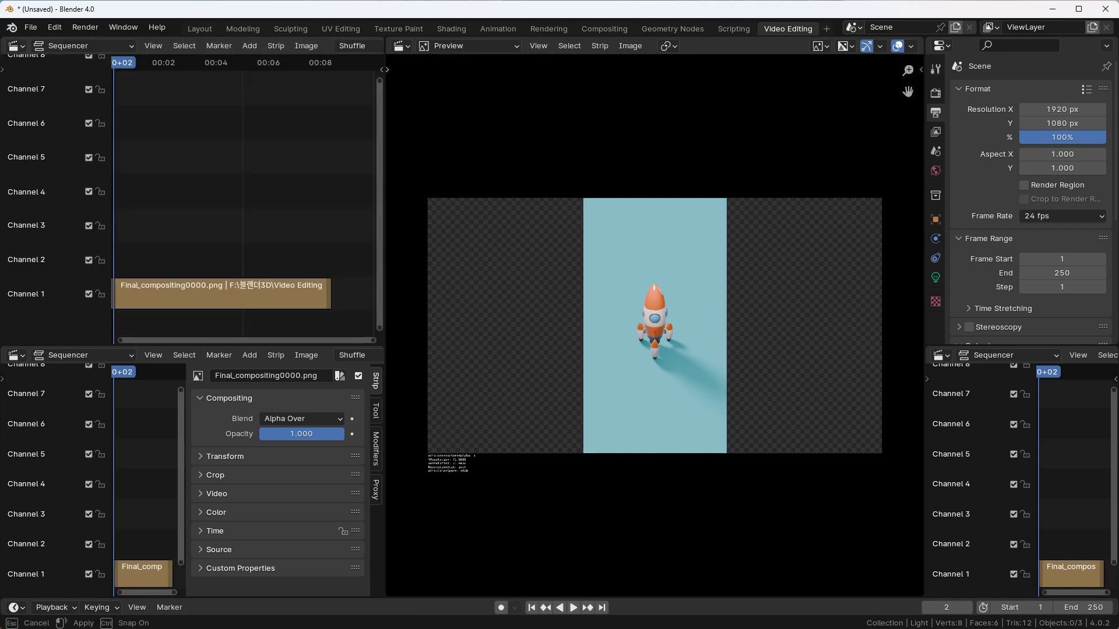
pyautogui.moveTo(385, 466); pyautogui.dragTo(651, 466)
pyautogui.hotkey('shift', 'F12')
pyautogui.moveTo(350, 347); pyautogui.dragTo(350, 443)
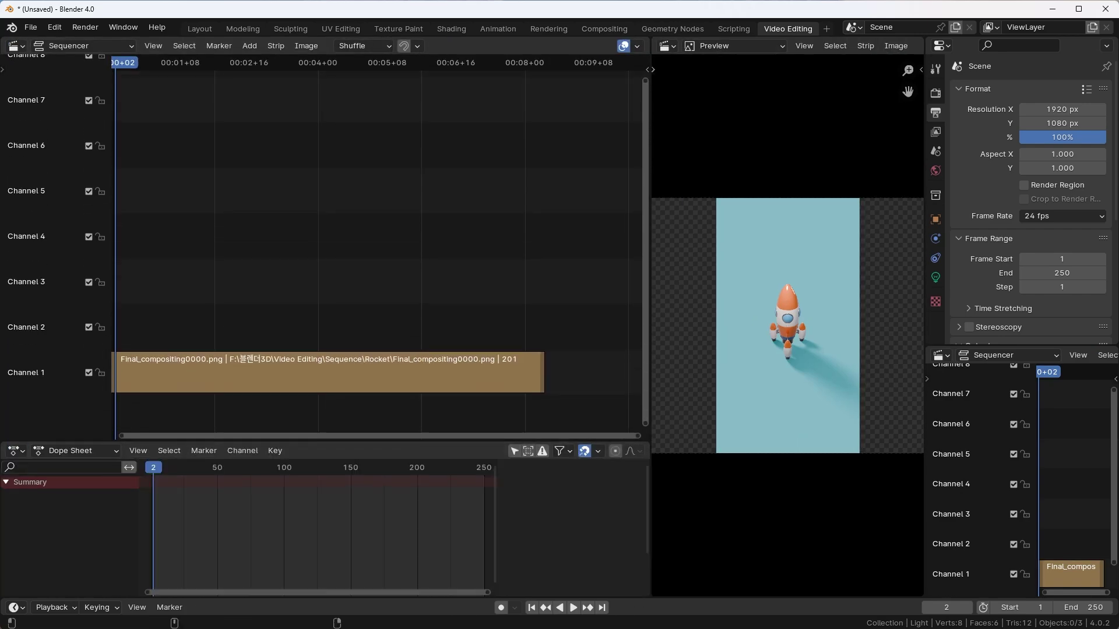
# Join the bottom-right area into Properties and show the rocket strip's properties sidebar.
pyautogui.rightClick(1002, 348)
pyautogui.click(991, 344)
pyautogui.click(1020, 466)
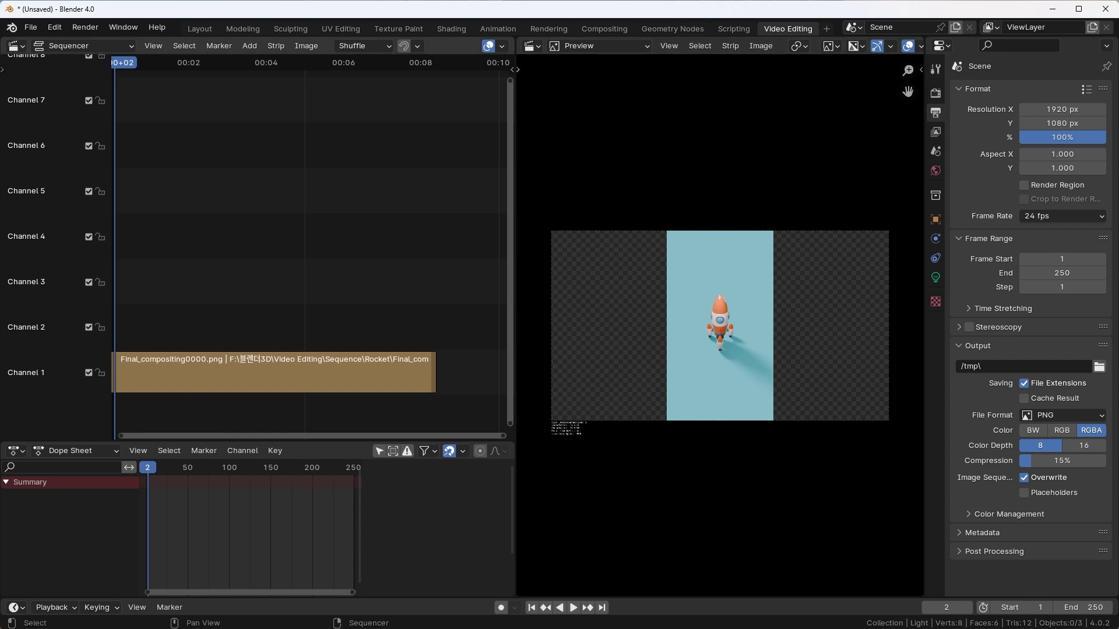
pyautogui.press('a')
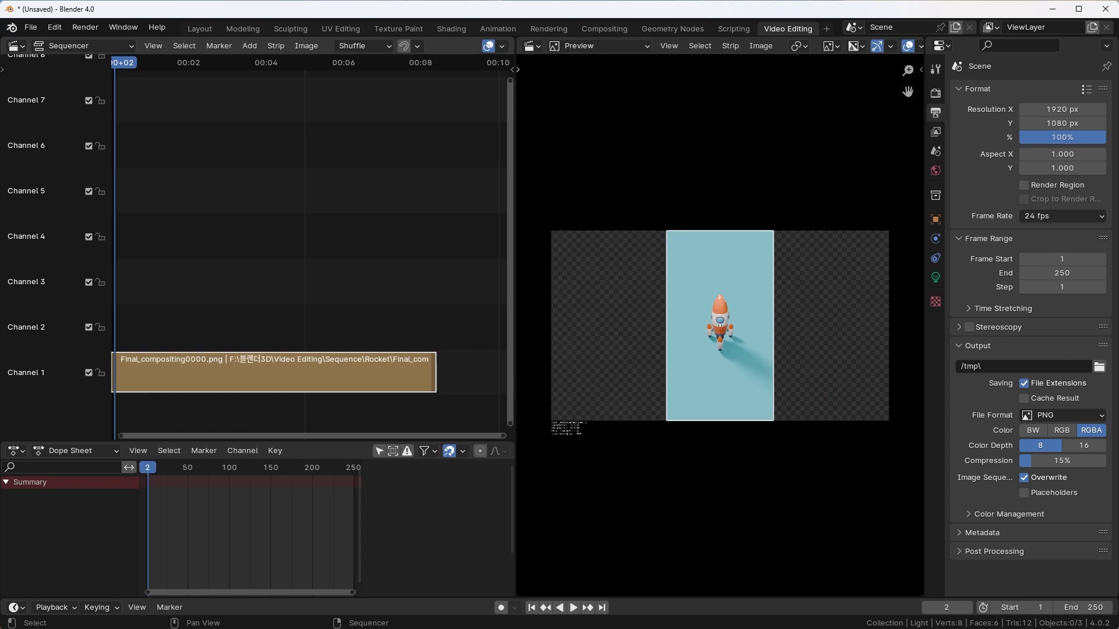
pyautogui.press('n')
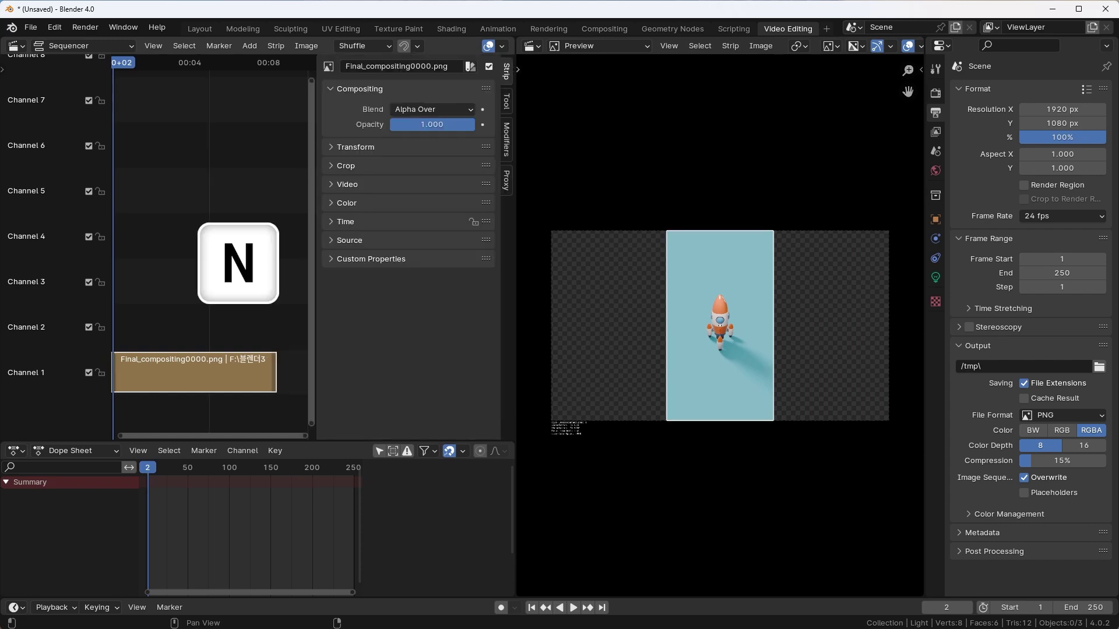
# Check the strip's source size and set the render resolution to 1080 × 1920.
pyautogui.click(350, 240)
pyautogui.write('10')
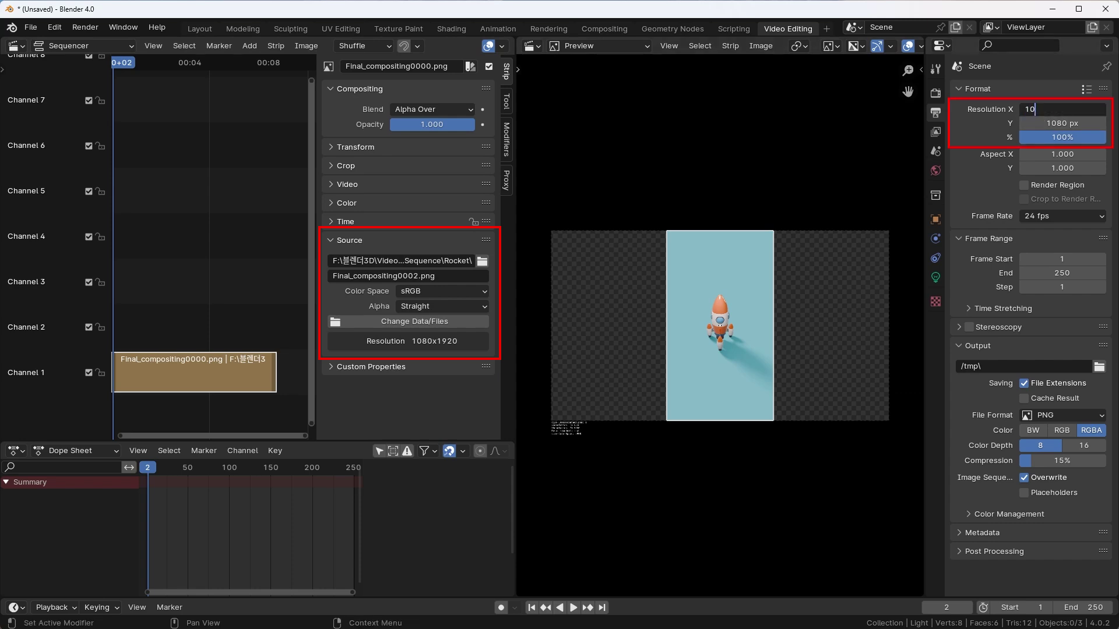
pyautogui.write('80')
pyautogui.press('Return')
pyautogui.write('1920')
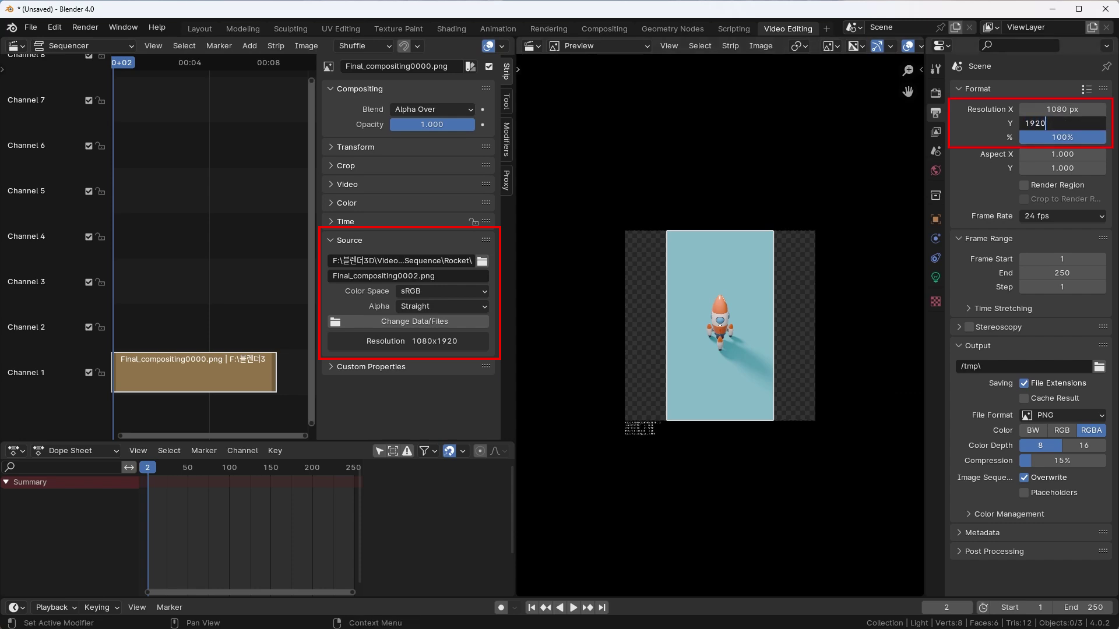
pyautogui.press('Return')
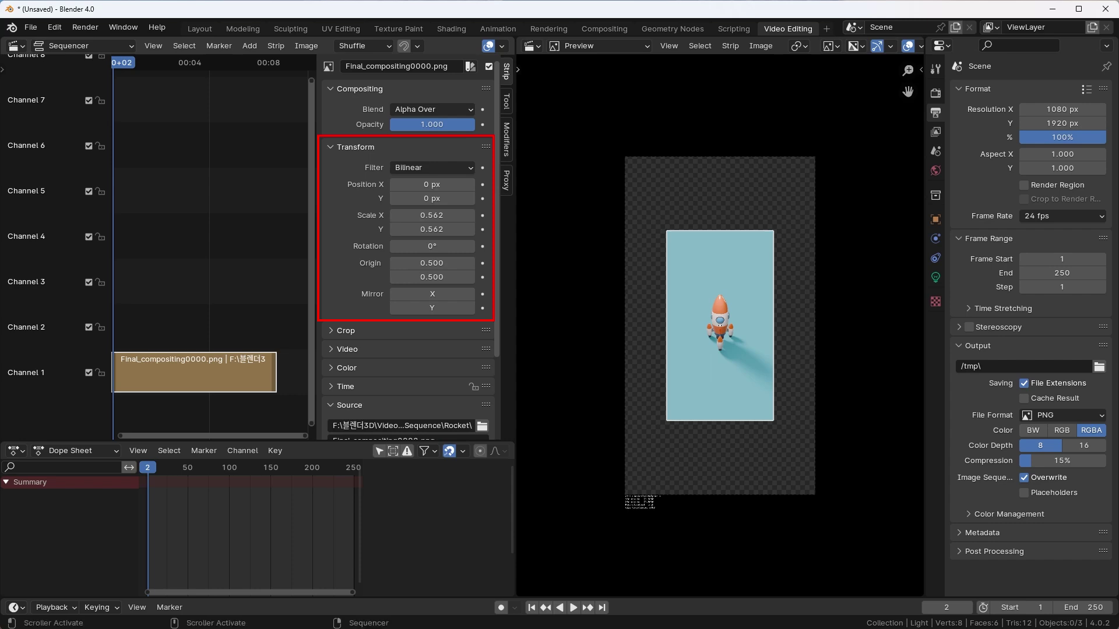
# Set the rocket strip's Transform Scale X and Y both to 1.0.
pyautogui.moveTo(432, 216); pyautogui.dragTo(432, 229)
pyautogui.write('1')
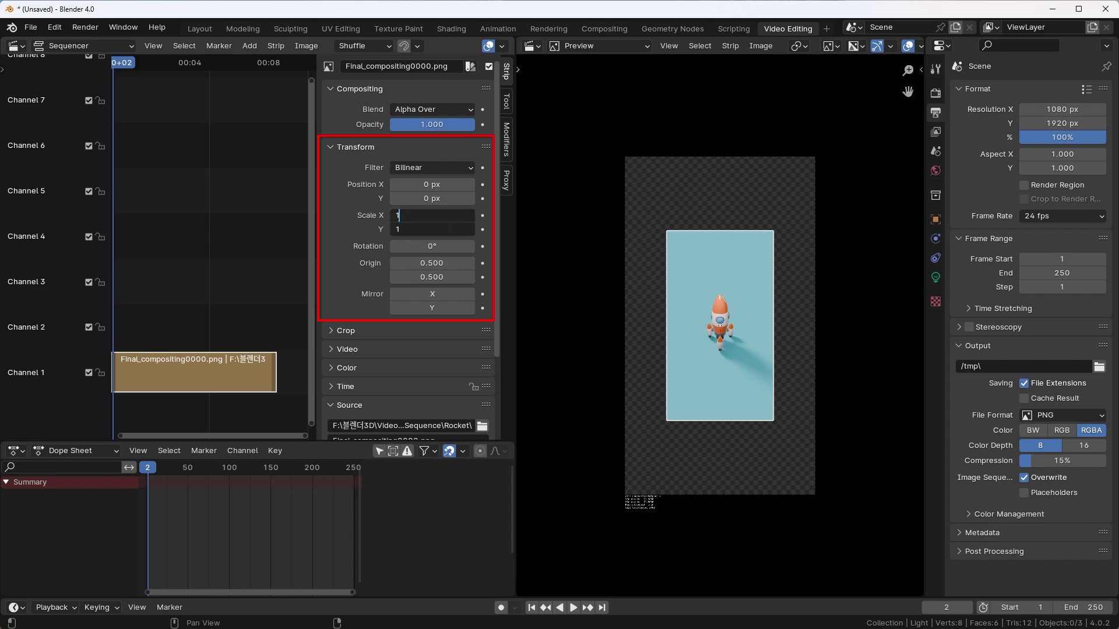
pyautogui.press('Return')
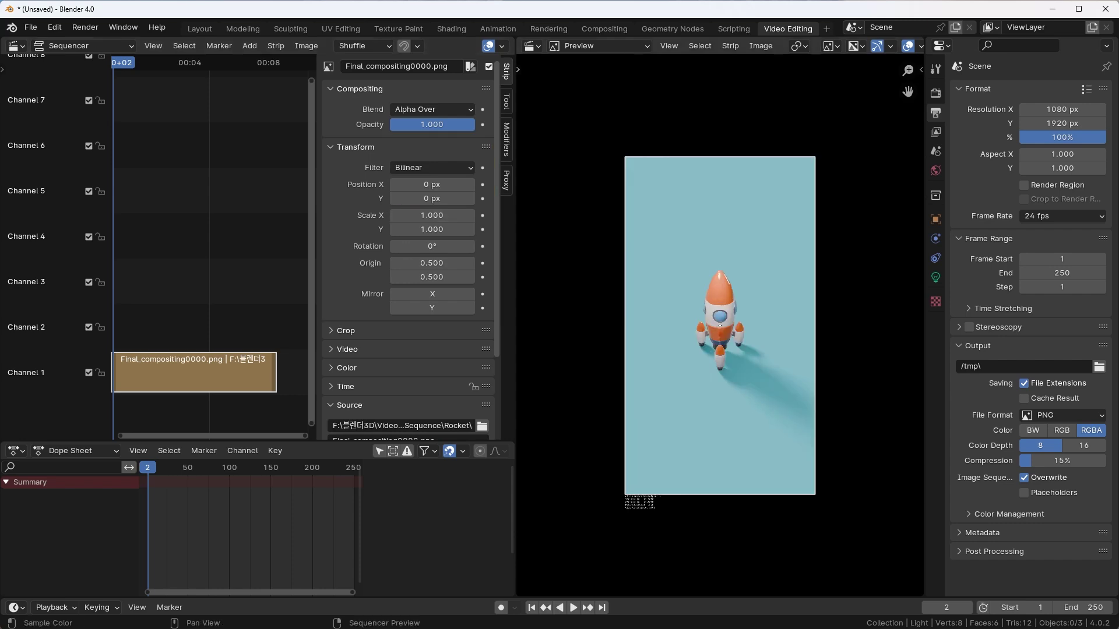
pyautogui.click(669, 45)
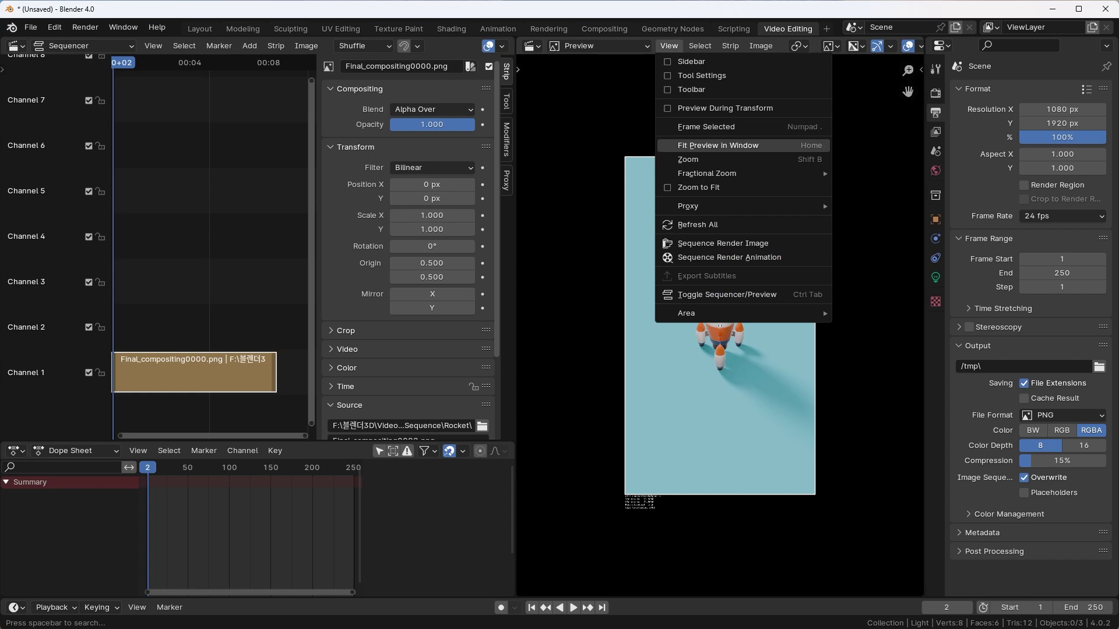
# Fit the preview, scrub the launch, and turn off Show Seconds to display frame numbers.
pyautogui.click(718, 145)
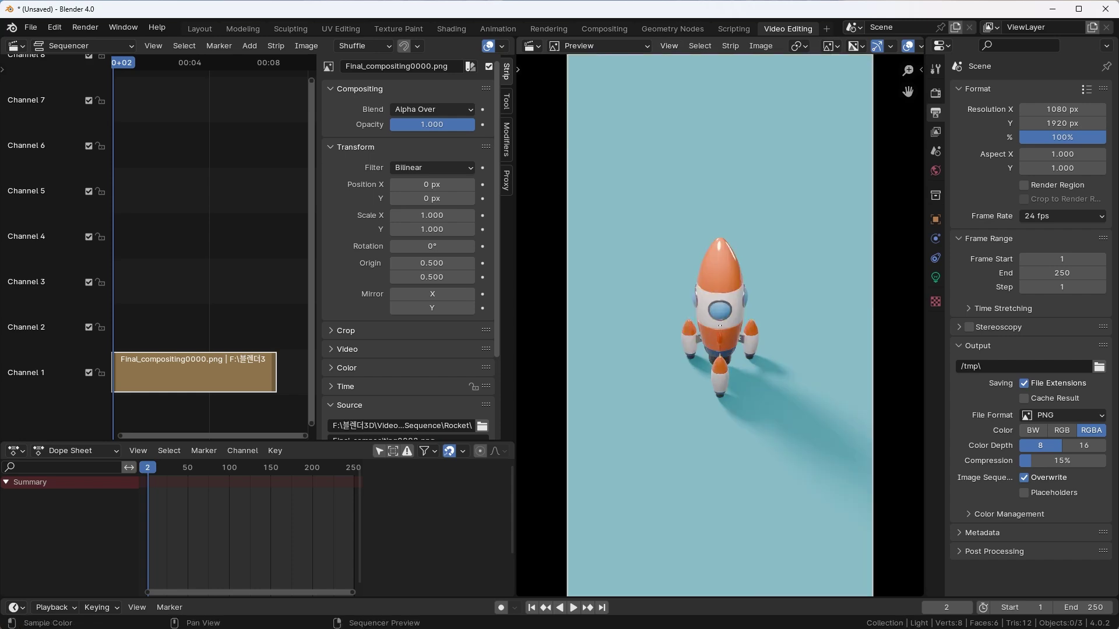
pyautogui.moveTo(117, 63); pyautogui.dragTo(111, 62)
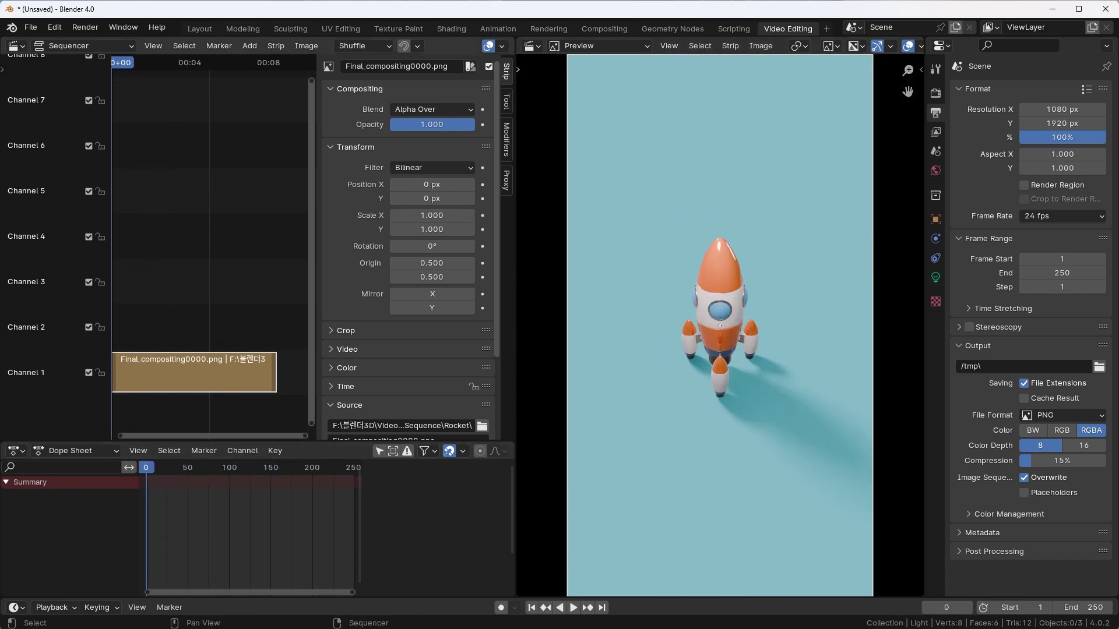
pyautogui.click(154, 45)
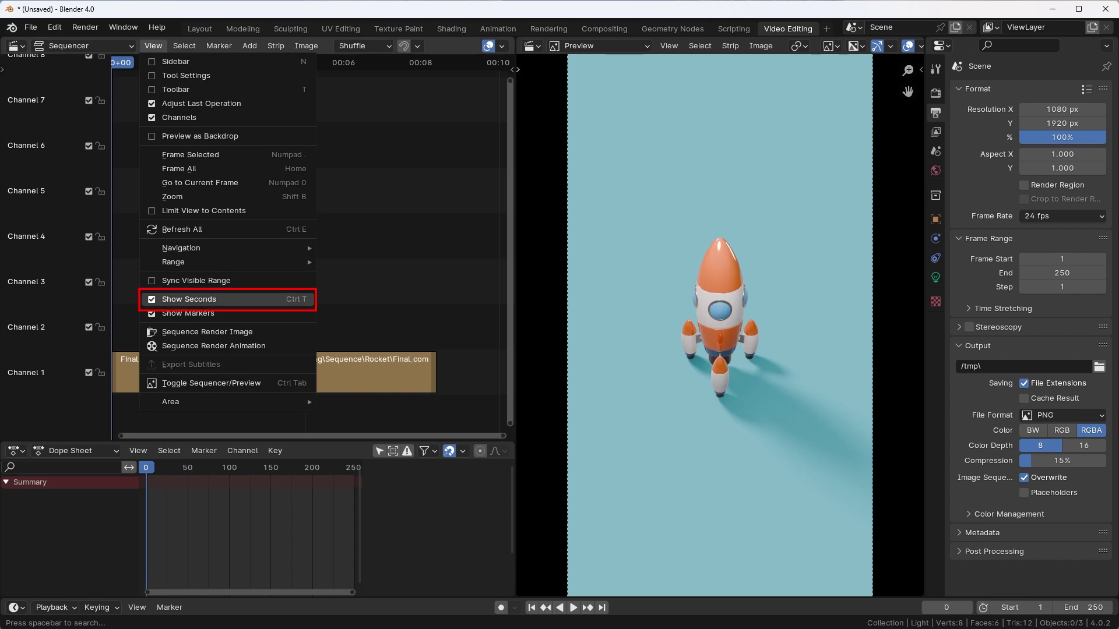
pyautogui.click(192, 299)
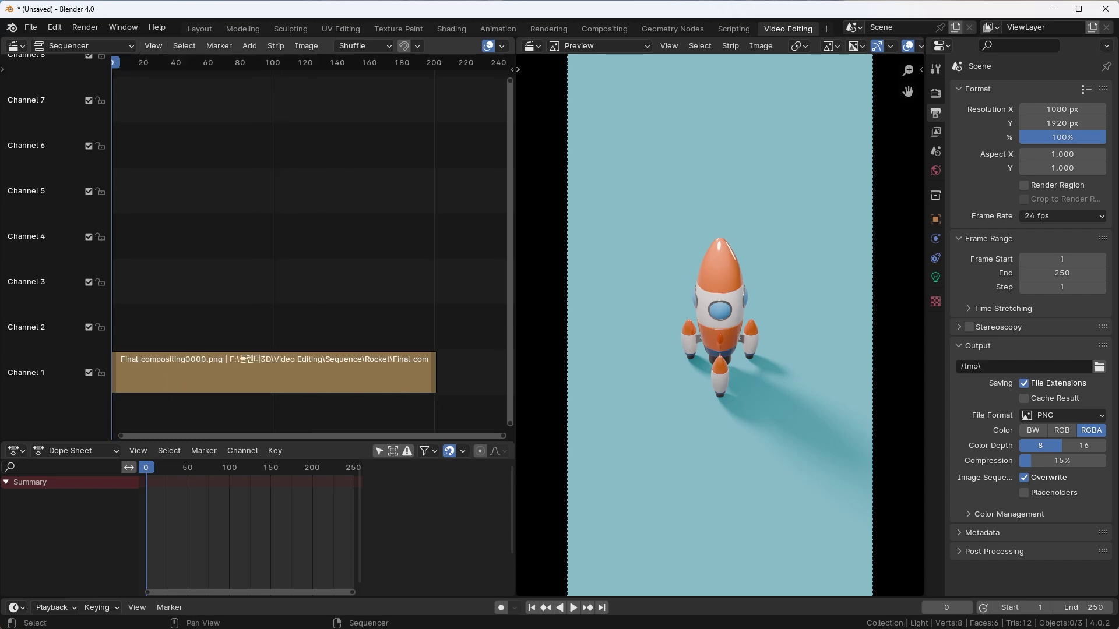
# Play and stop the rocket animation, then switch the Dope Sheet to a Timeline.
pyautogui.press('space')
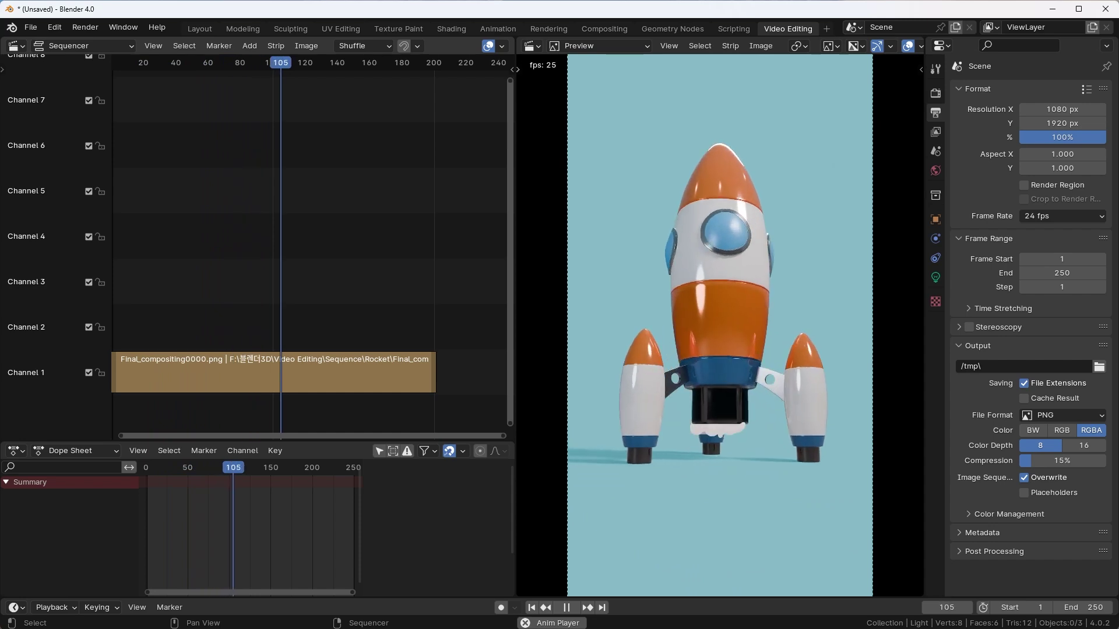
pyautogui.press('space')
pyautogui.hotkey('shift', 'F12')
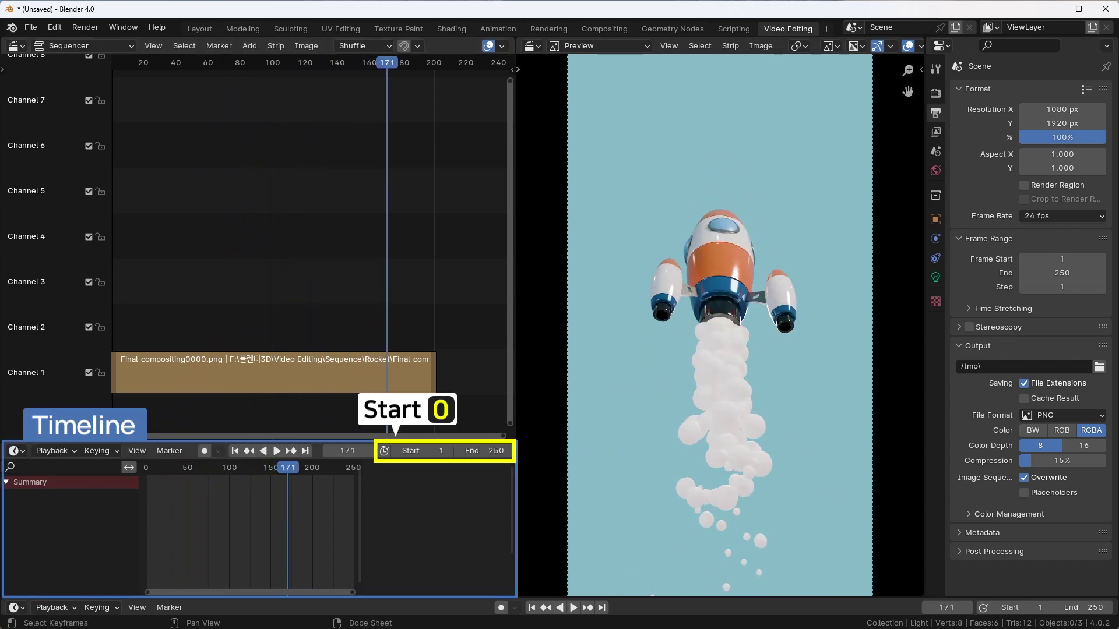
# Set the scene to frames 0–200 at 30 fps and play the rocket launch.
pyautogui.click(420, 450)
pyautogui.write('0')
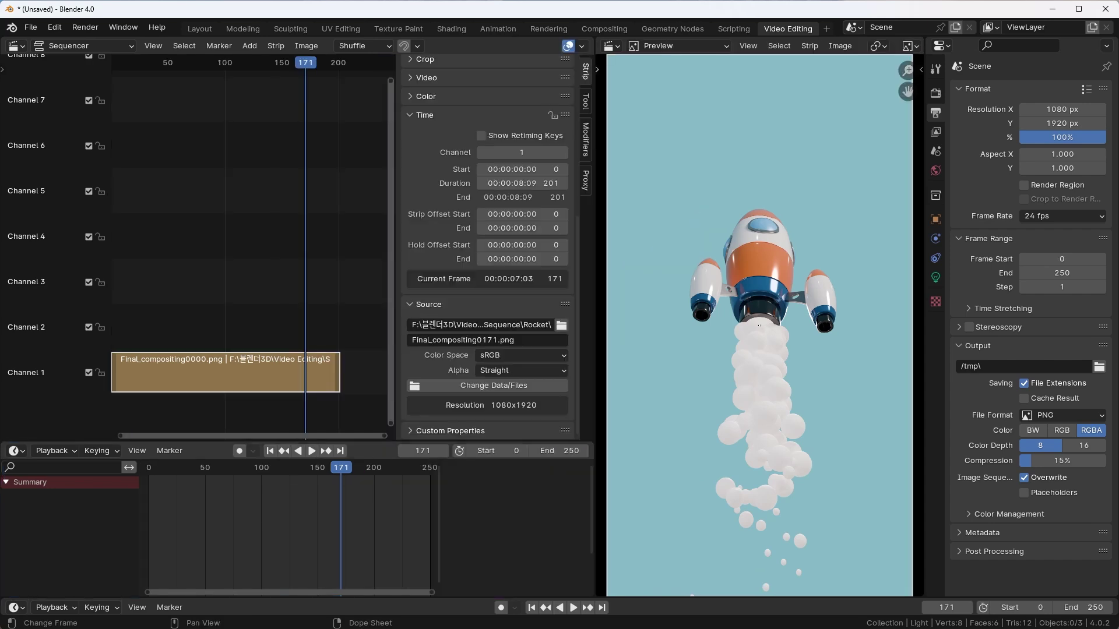
pyautogui.press('Left')
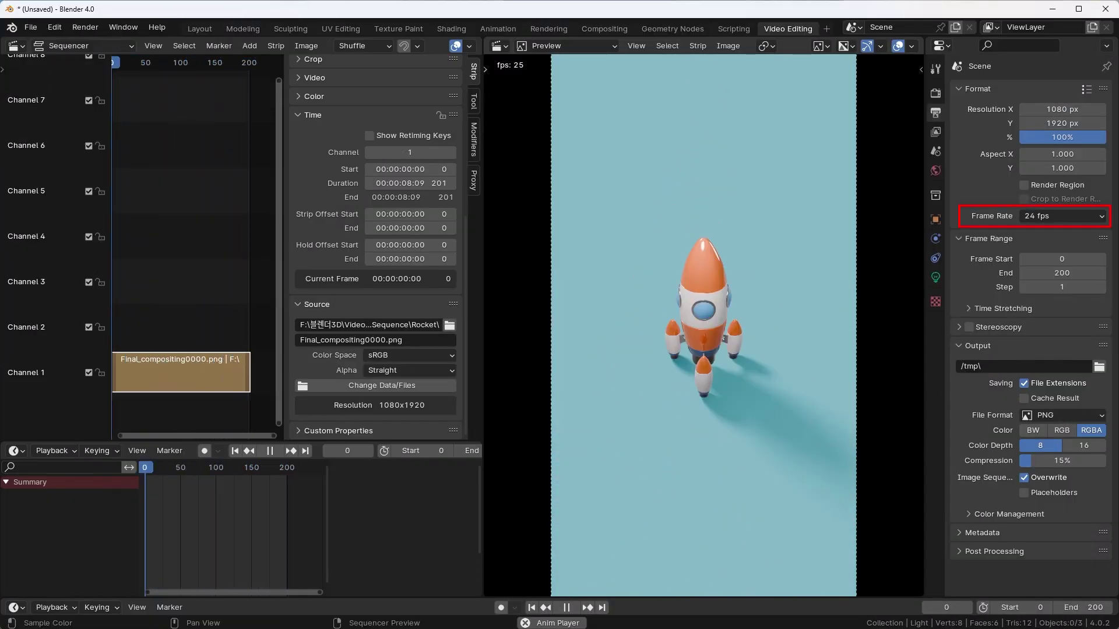
pyautogui.click(1066, 216)
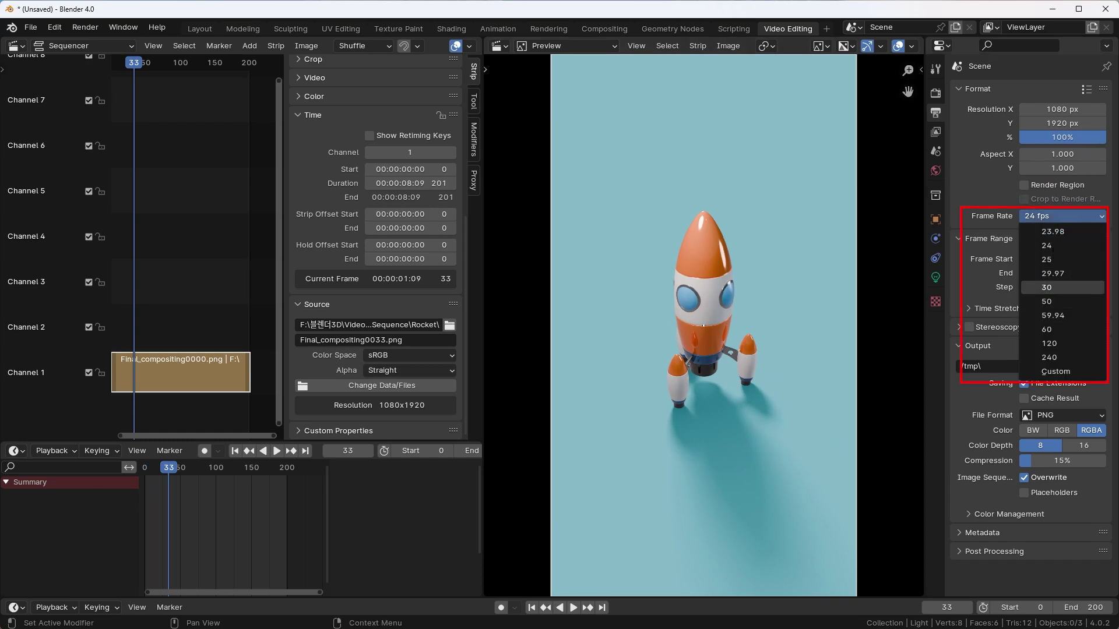
pyautogui.click(1046, 288)
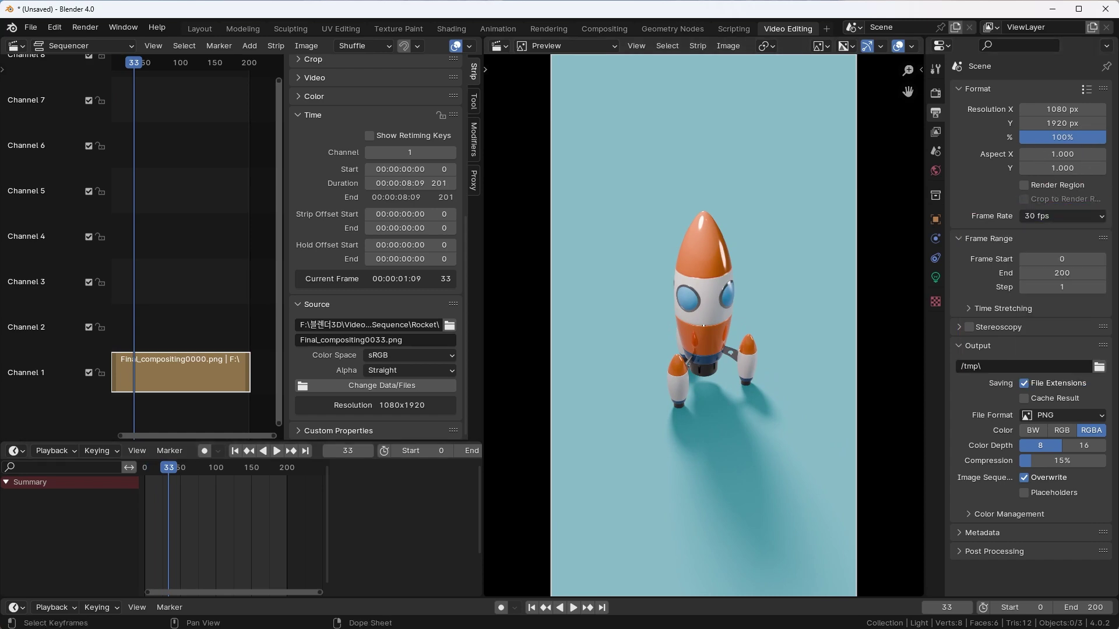
pyautogui.press('space')
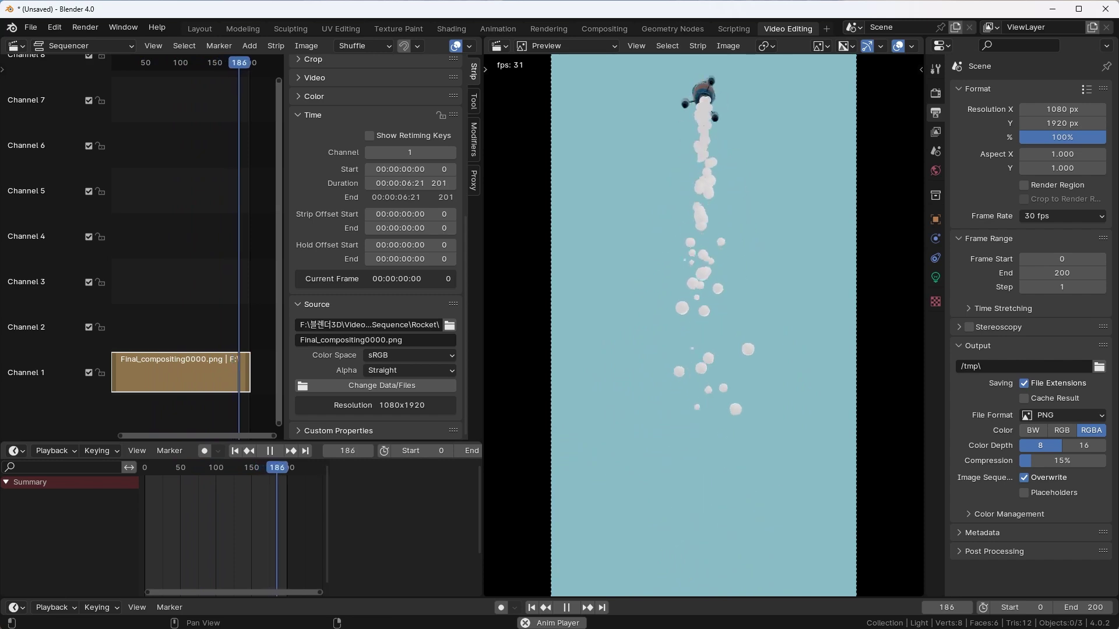
# Set the preview proxy size to 50% and its fractional zoom to 1:2.
pyautogui.press('space')
pyautogui.click(636, 46)
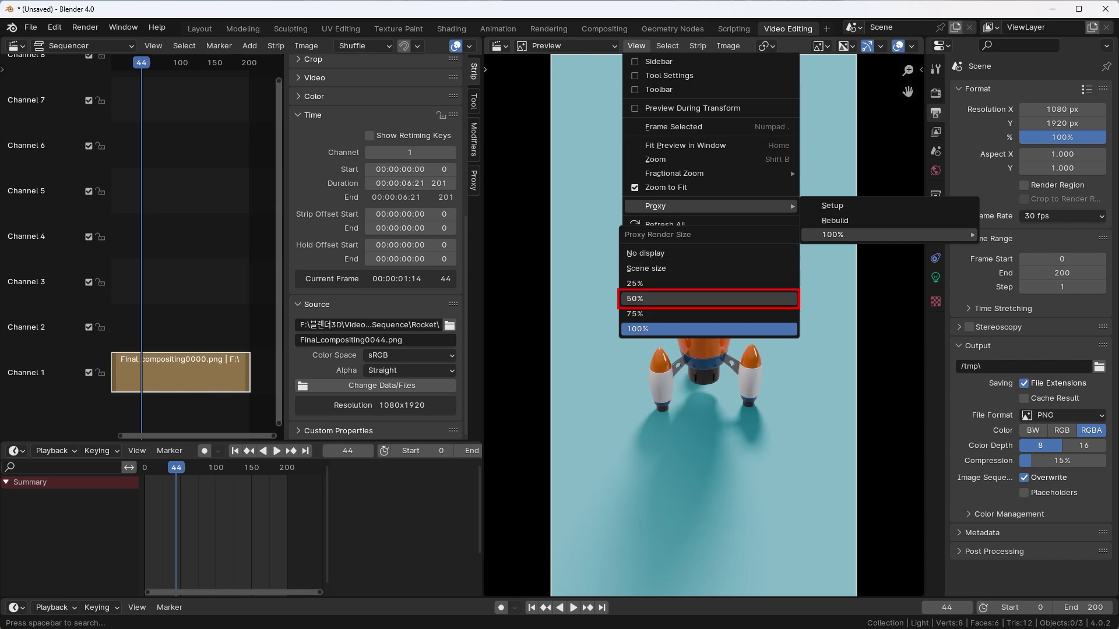
pyautogui.click(708, 299)
pyautogui.click(636, 45)
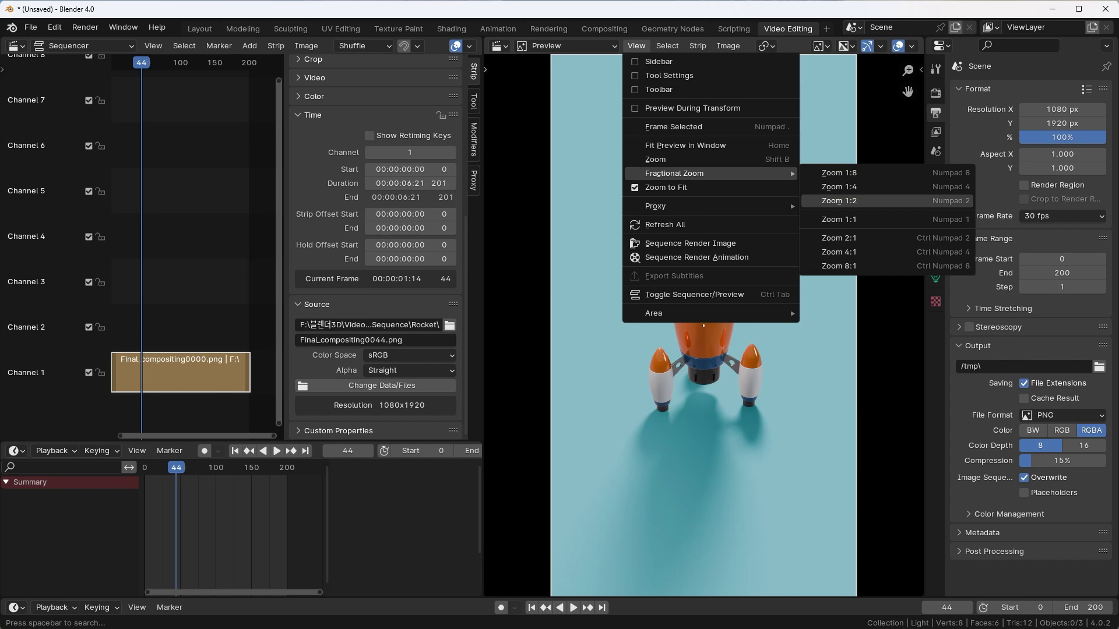
pyautogui.click(840, 200)
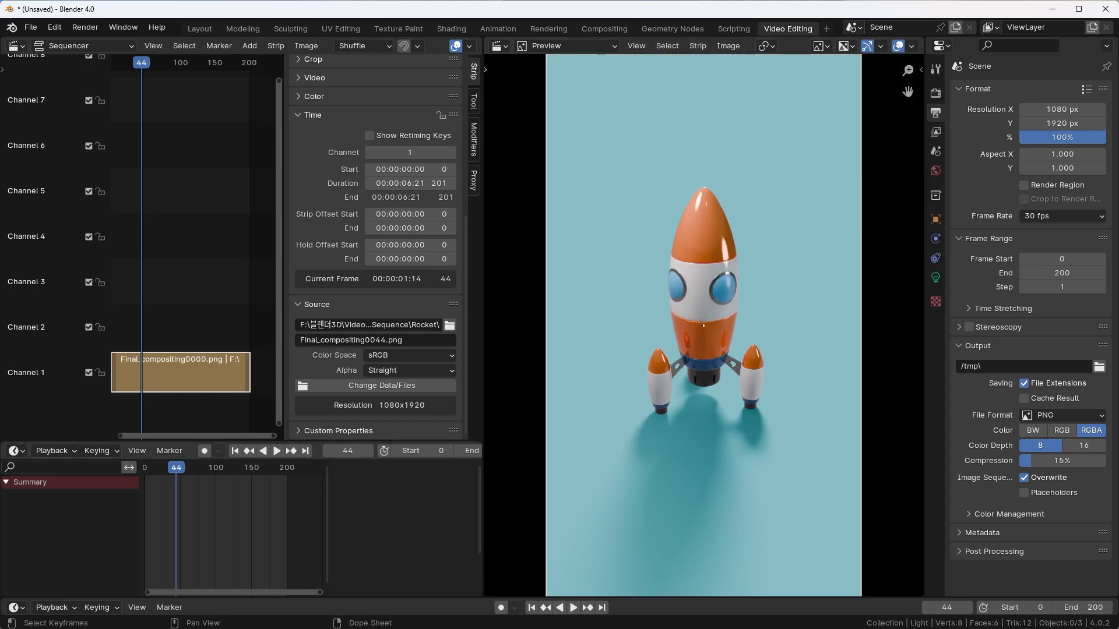
# Jump to the first frame and play through the launch once.
pyautogui.hotkey('shift', 'Left')
pyautogui.press('space')
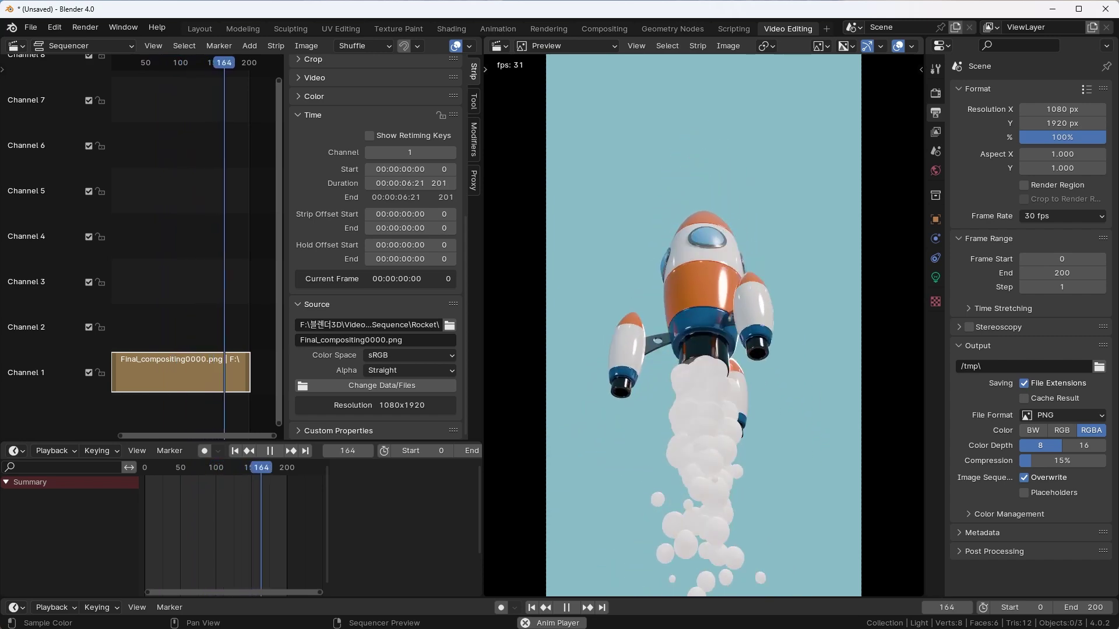
pyautogui.press('space')
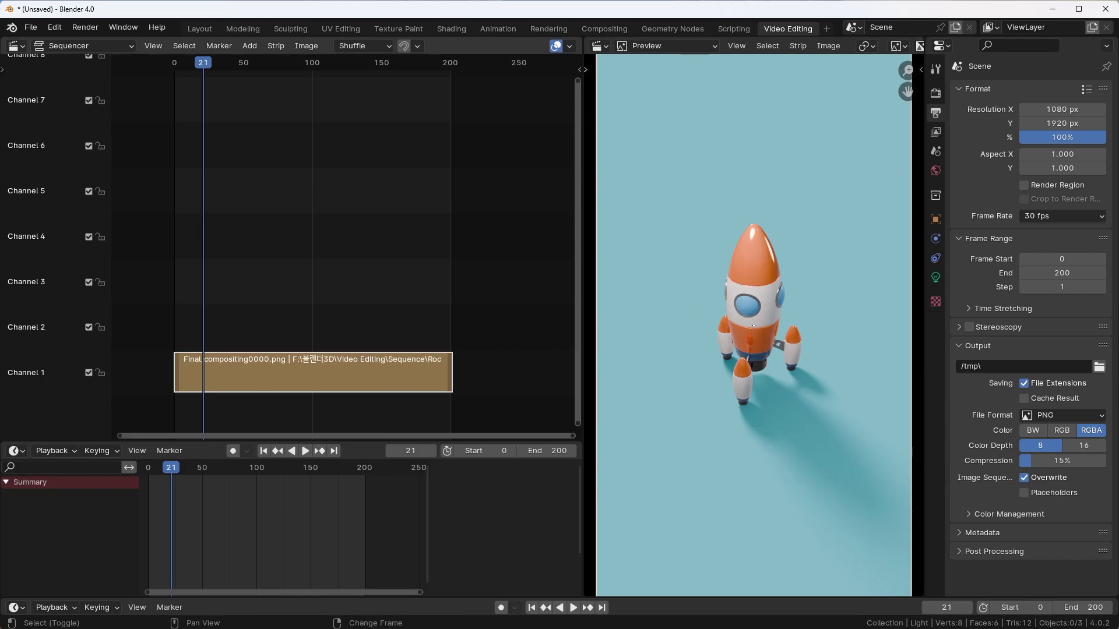
# Duplicate the rocket strip right after the original and set the scene end frame to 400.
pyautogui.press('g')
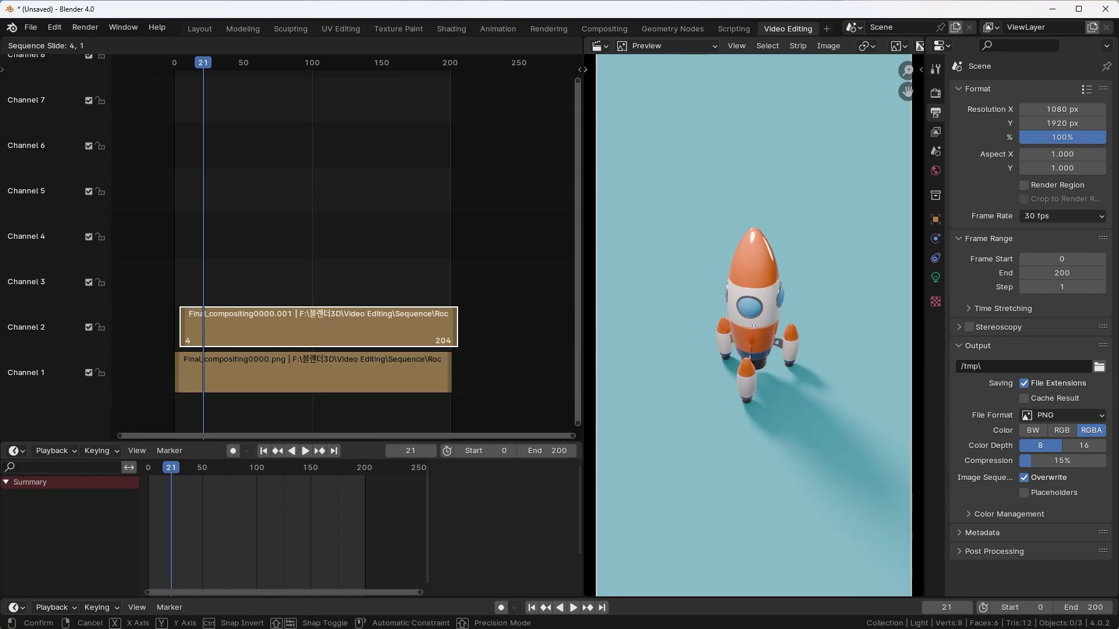
pyautogui.press('Return')
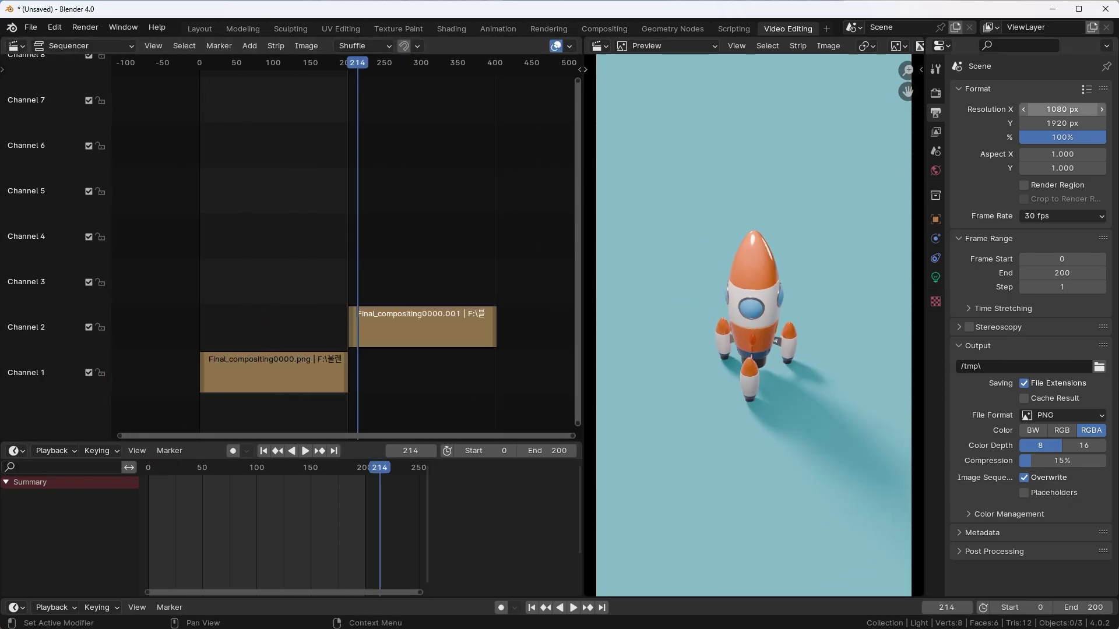
pyautogui.click(1062, 273)
pyautogui.write('0')
pyautogui.press('Return')
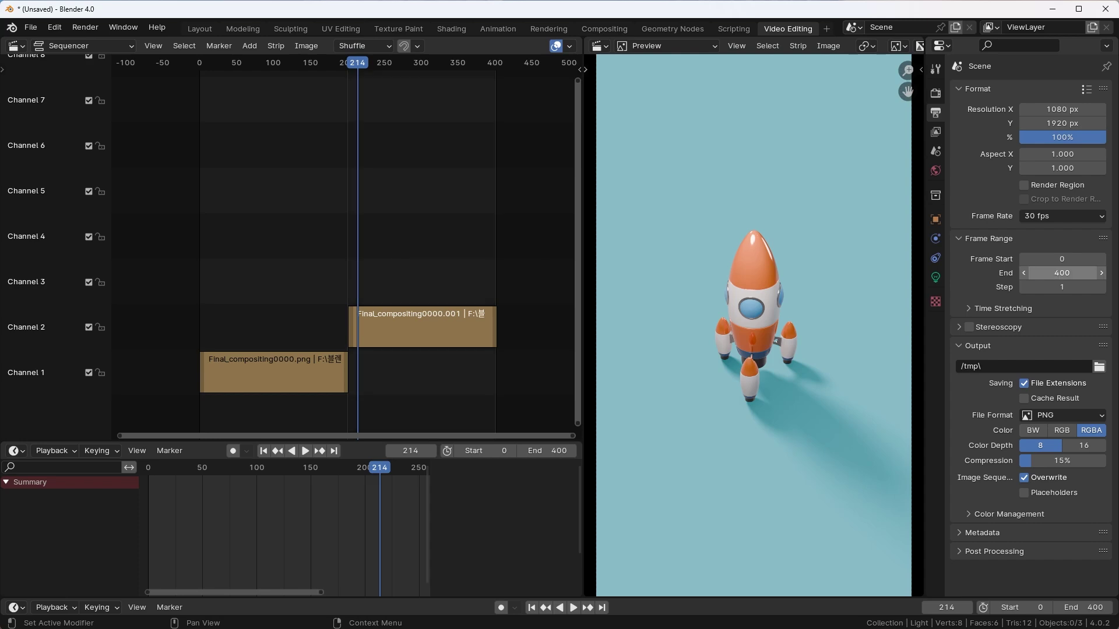
# Reverse the duplicate strip's frames, preview the reversal, and add a Color strip at the playhead.
pyautogui.press('n')
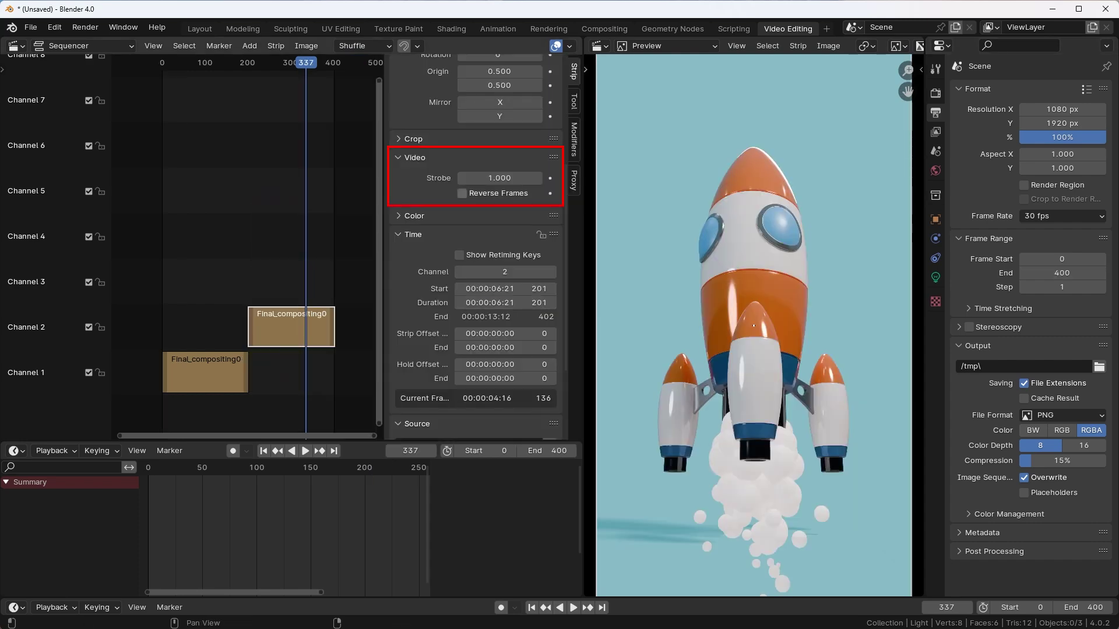
pyautogui.click(462, 193)
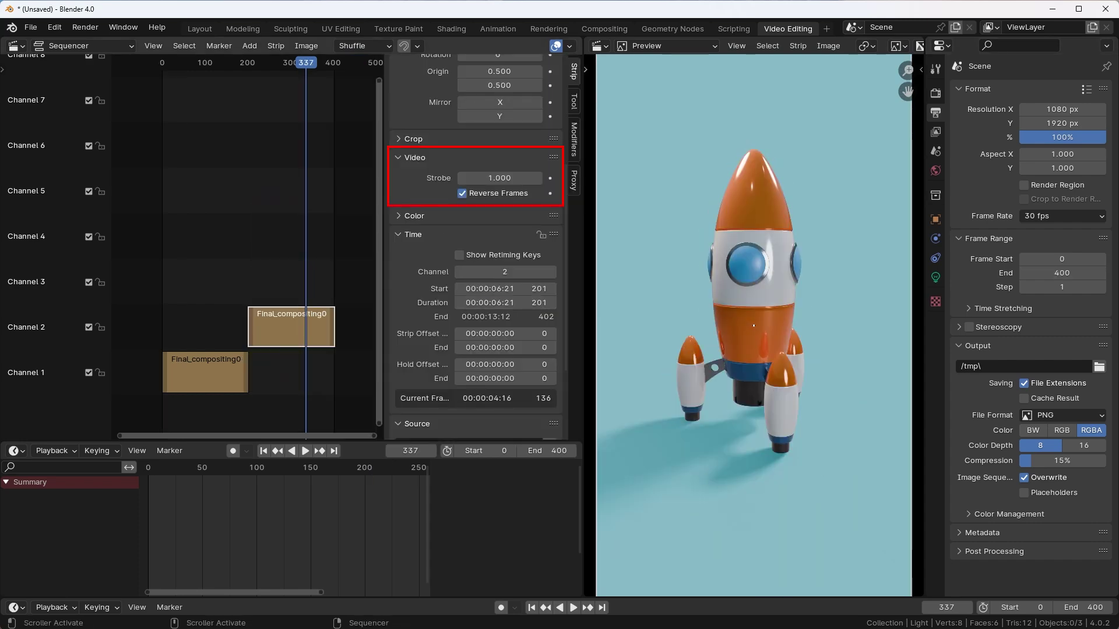
pyautogui.hotkey('shift', 'Left')
pyautogui.press('space')
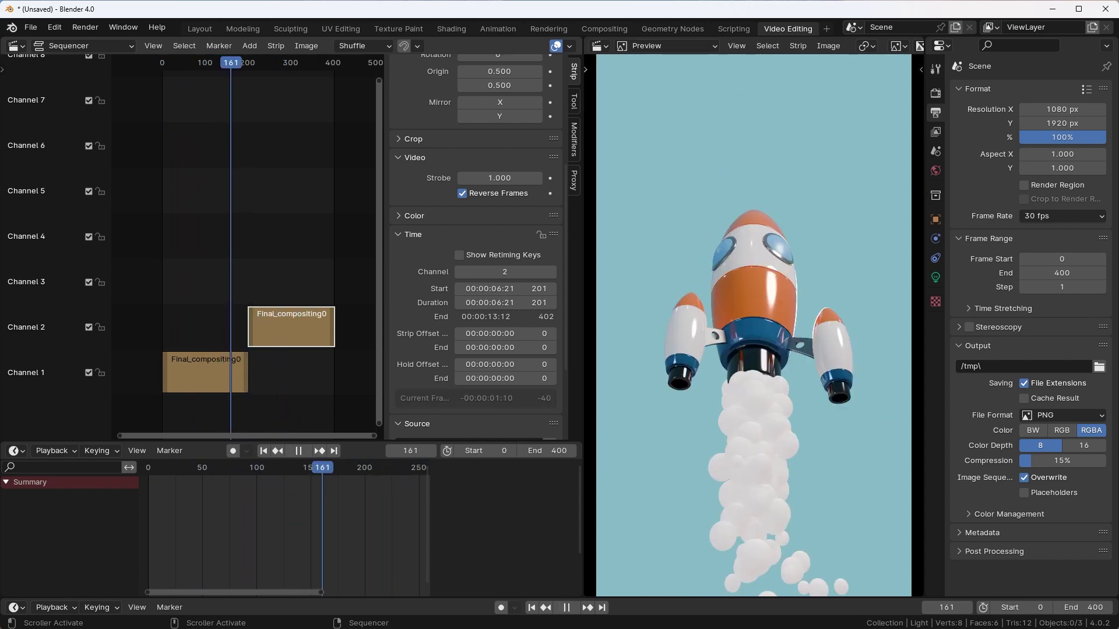
pyautogui.click(249, 45)
pyautogui.click(263, 156)
# Give the Color strip a fade in and out, then play the sequence to check it.
pyautogui.press('space')
pyautogui.press('KP_Decimal')
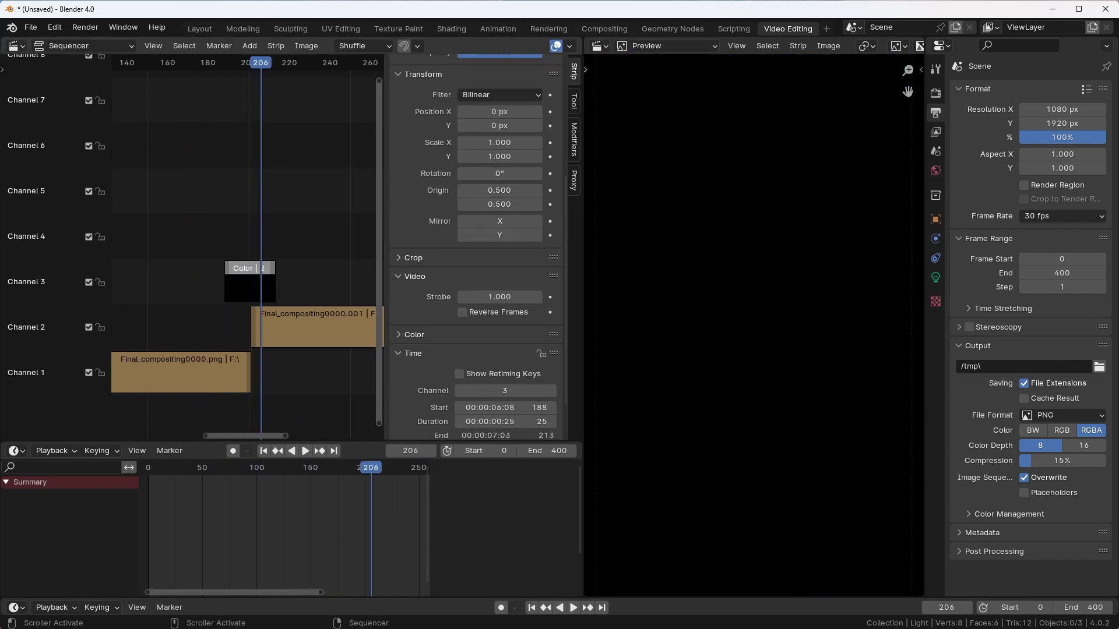
pyautogui.rightClick(204, 272)
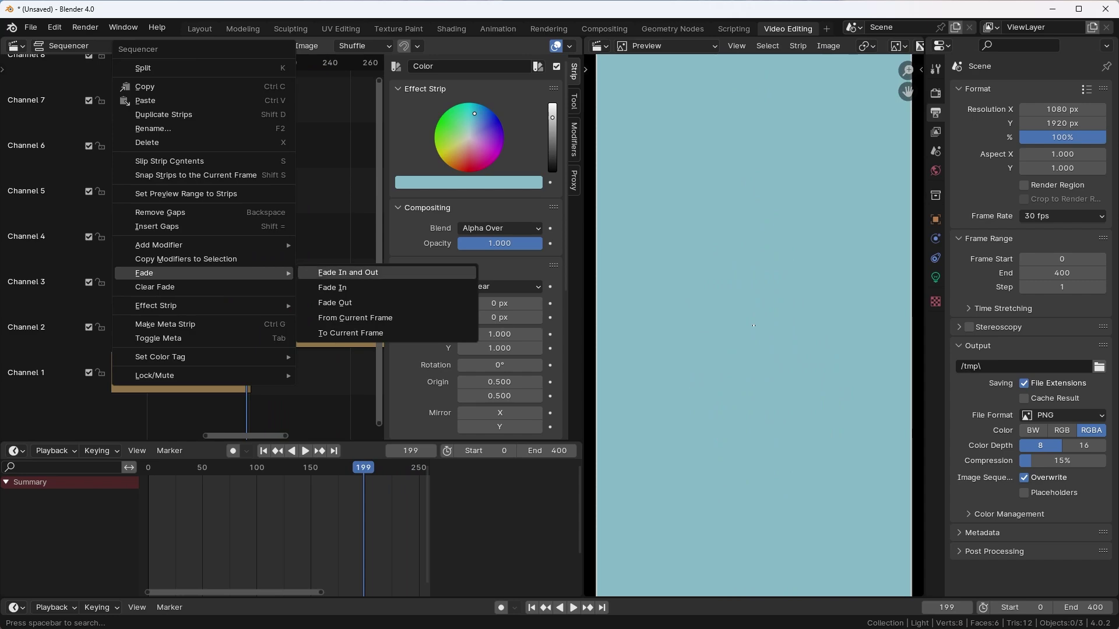
pyautogui.click(348, 272)
pyautogui.press('space')
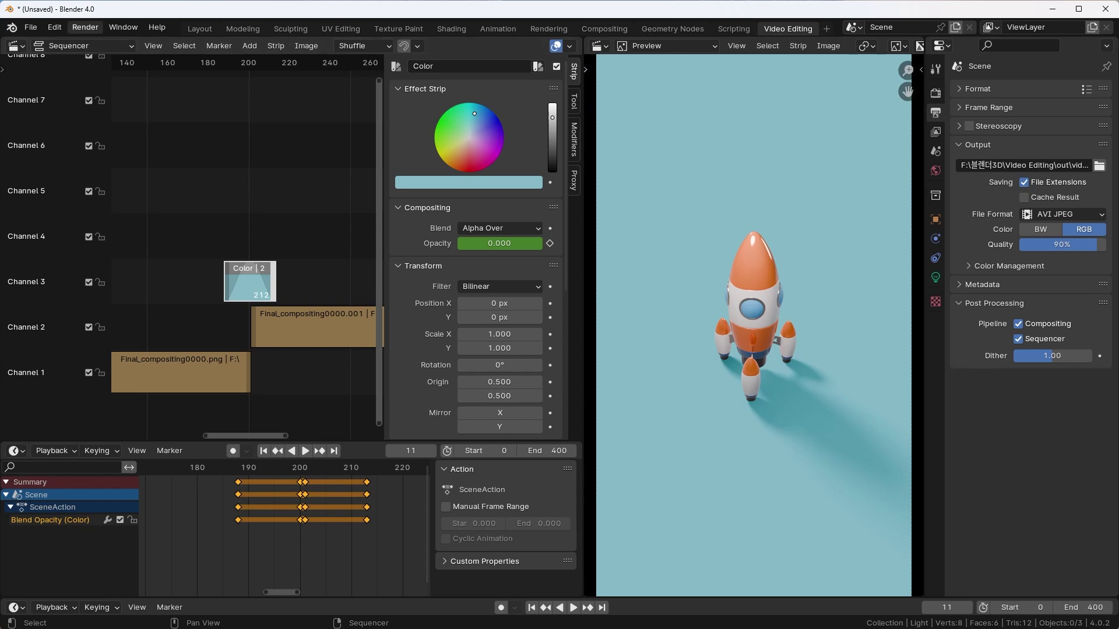
# Start rendering the whole edited rocket sequence as an animation.
pyautogui.click(85, 27)
pyautogui.click(122, 56)
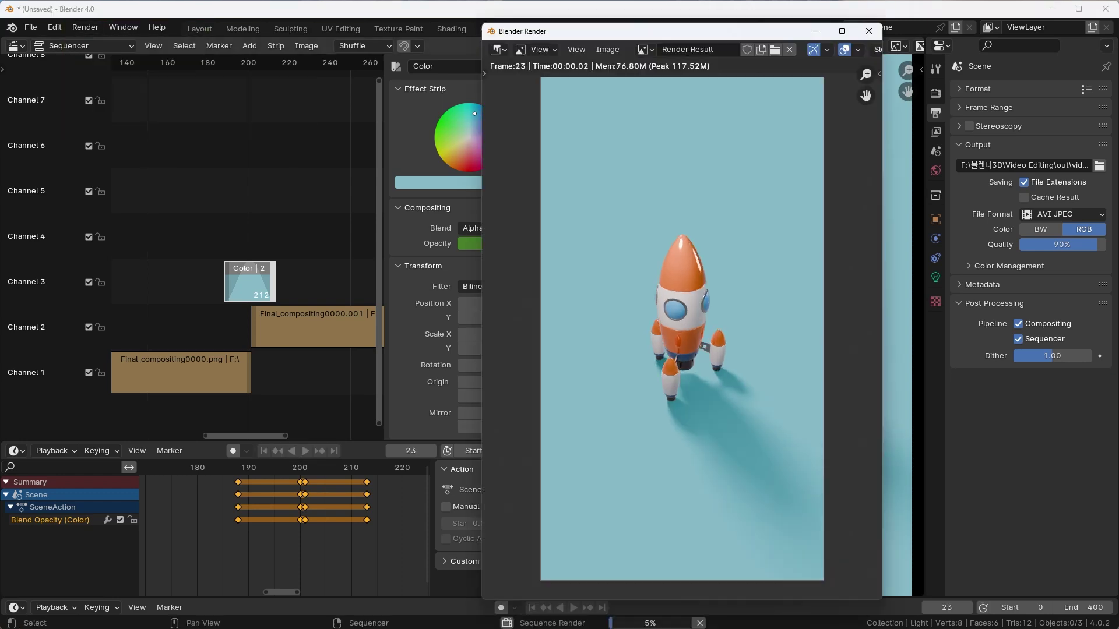